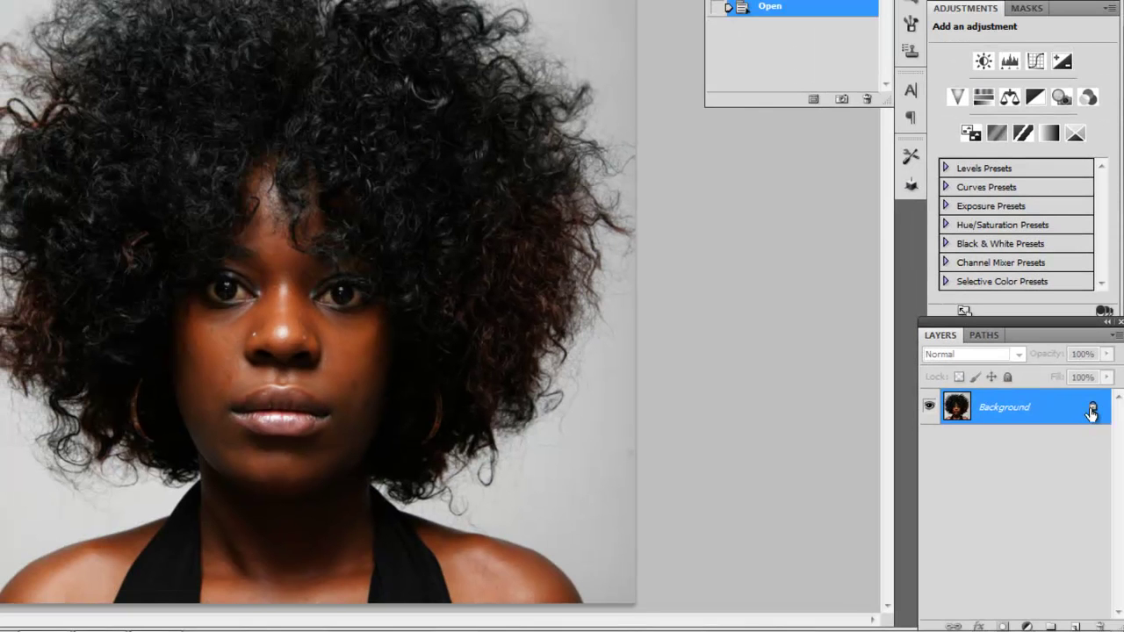
- Convert the locked Background into a regular layer named Layer 0 and place a new empty layer beneath it
{"action": "double_click", "coordinate": [1093, 410]}
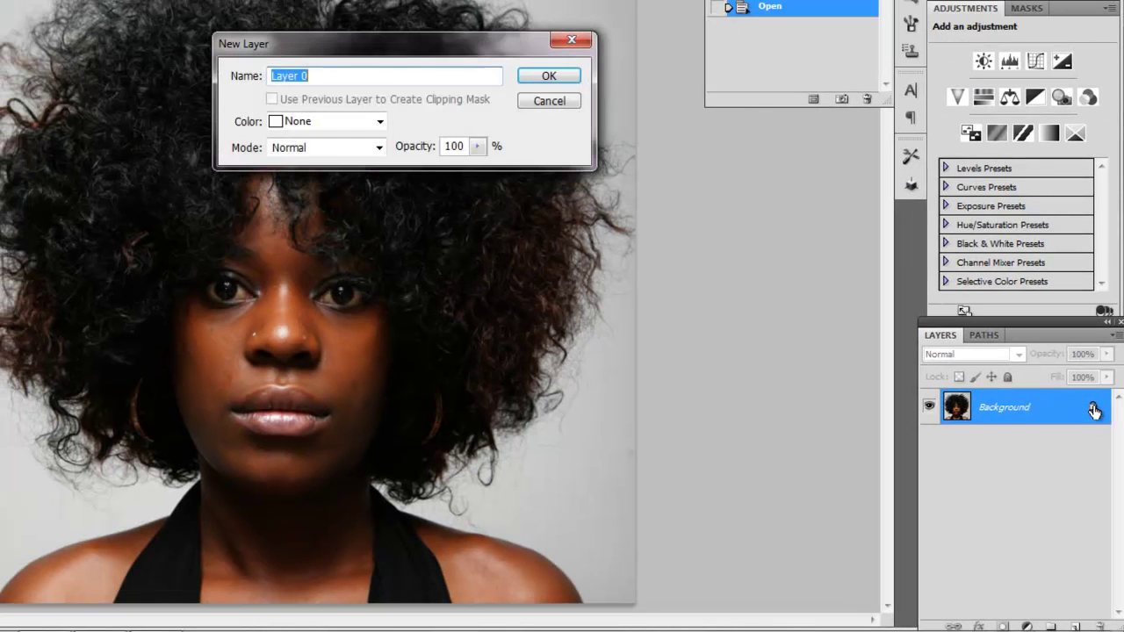
{"action": "left_click", "coordinate": [548, 77]}
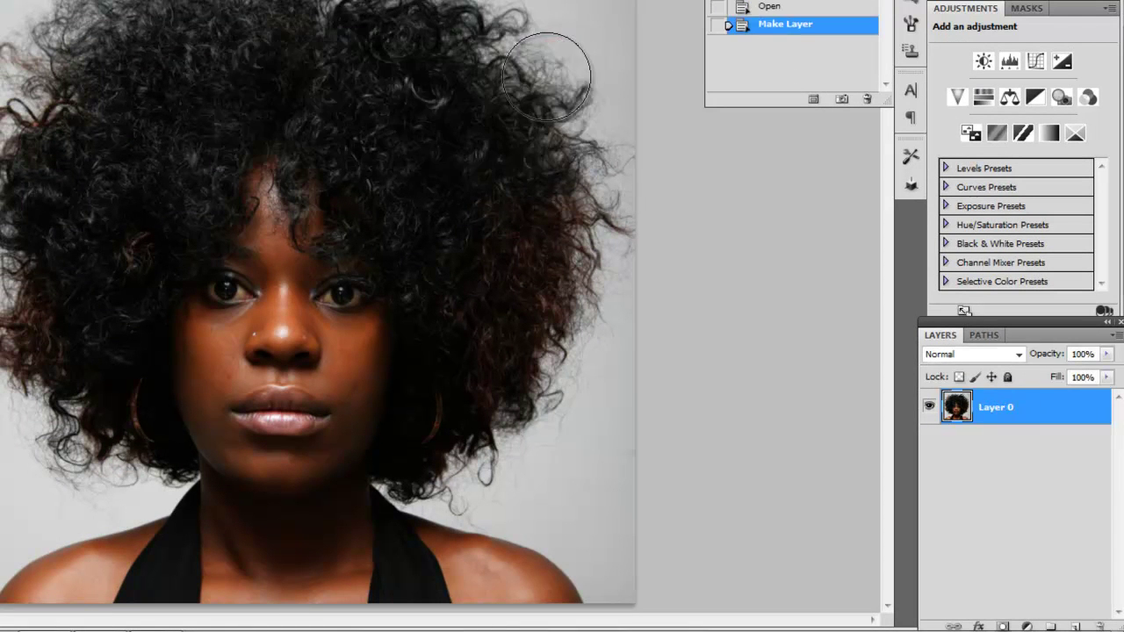
{"action": "left_click", "coordinate": [1077, 626]}
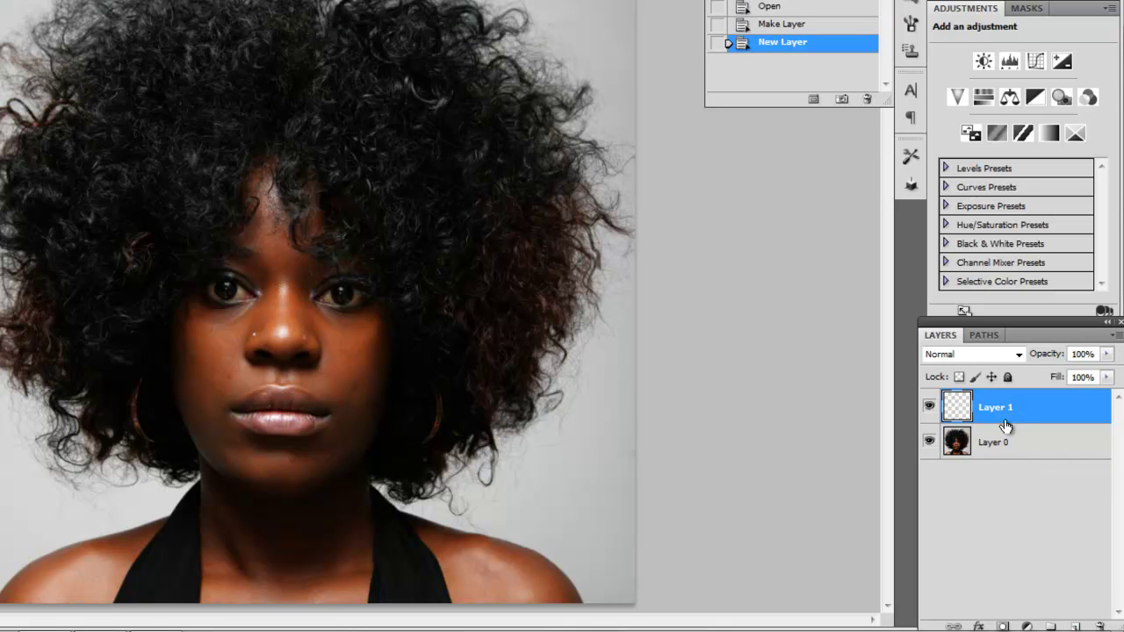
{"action": "left_click_drag", "start_coordinate": [991, 408], "coordinate": [1004, 464]}
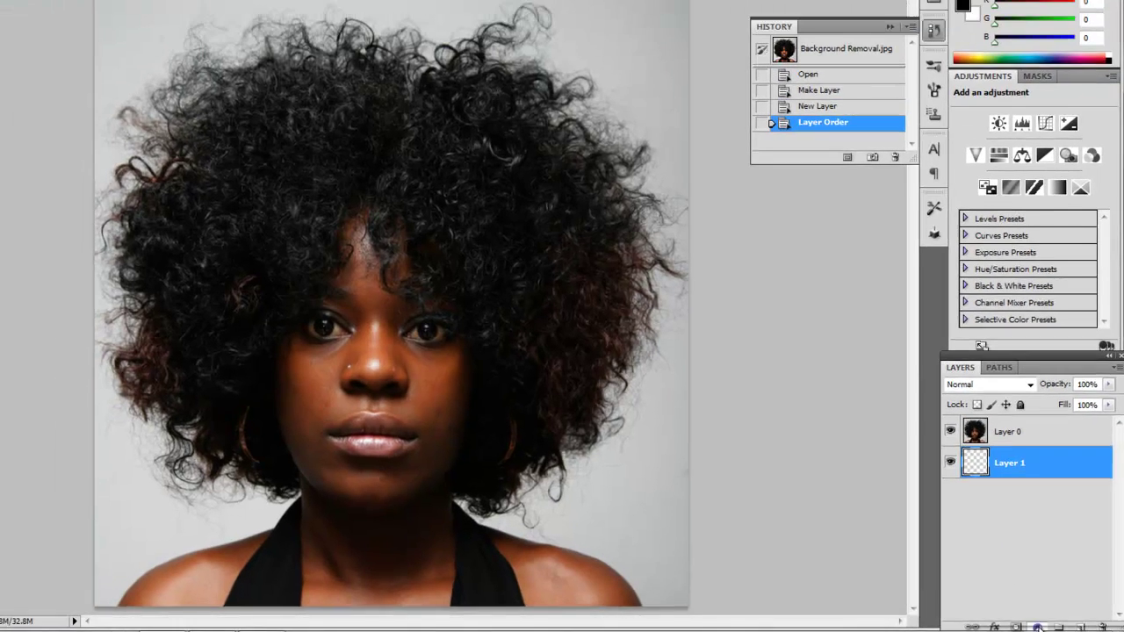
- Add a Solid Color fill layer in dark navy (#000033) beneath the portrait layer
{"action": "left_click", "coordinate": [1026, 626]}
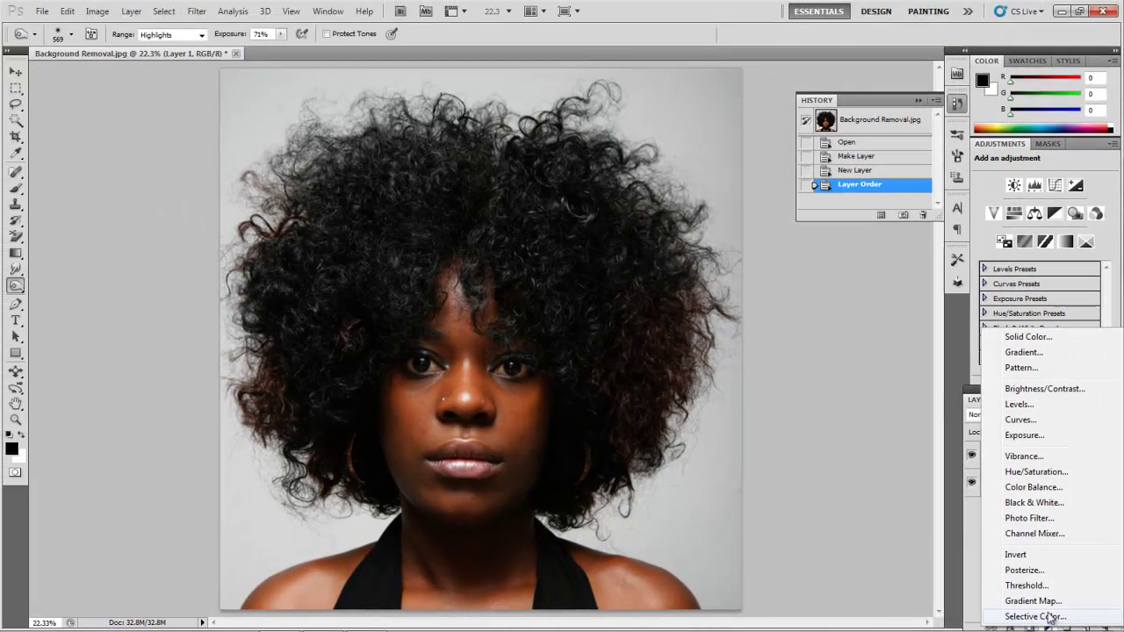
{"action": "left_click", "coordinate": [1023, 339]}
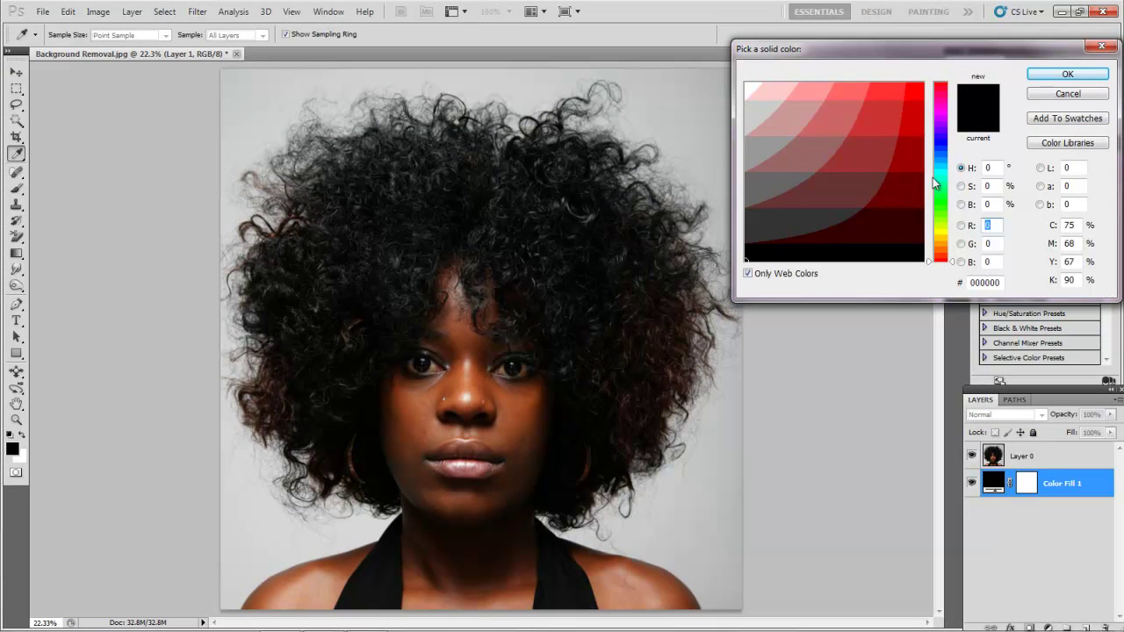
{"action": "left_click", "coordinate": [940, 151]}
{"action": "left_click", "coordinate": [886, 233]}
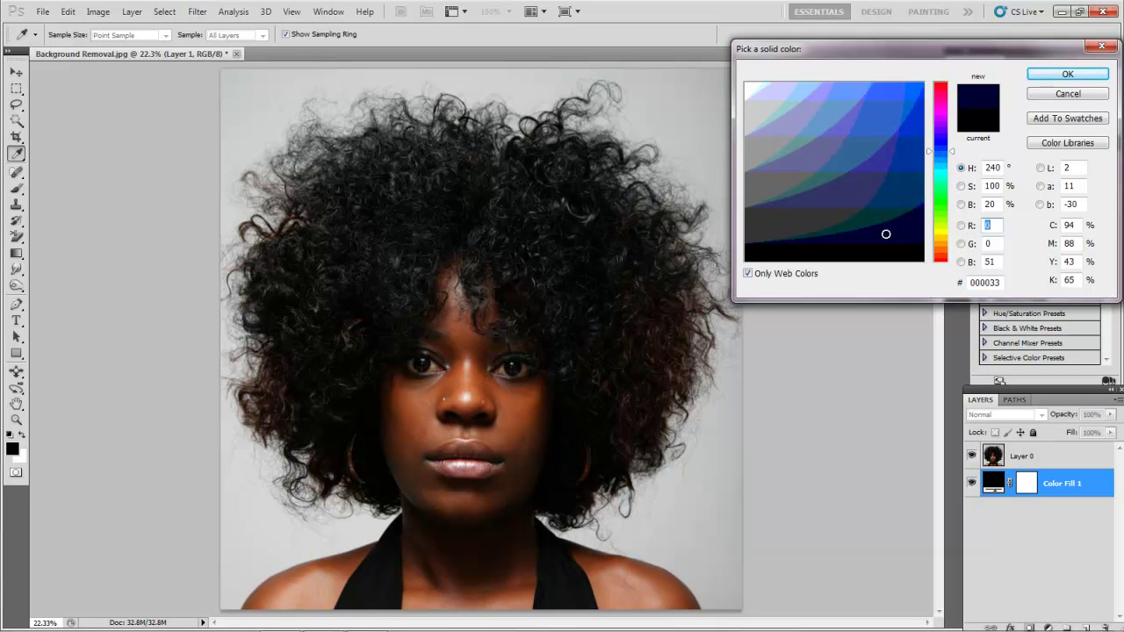
{"action": "left_click", "coordinate": [1067, 75]}
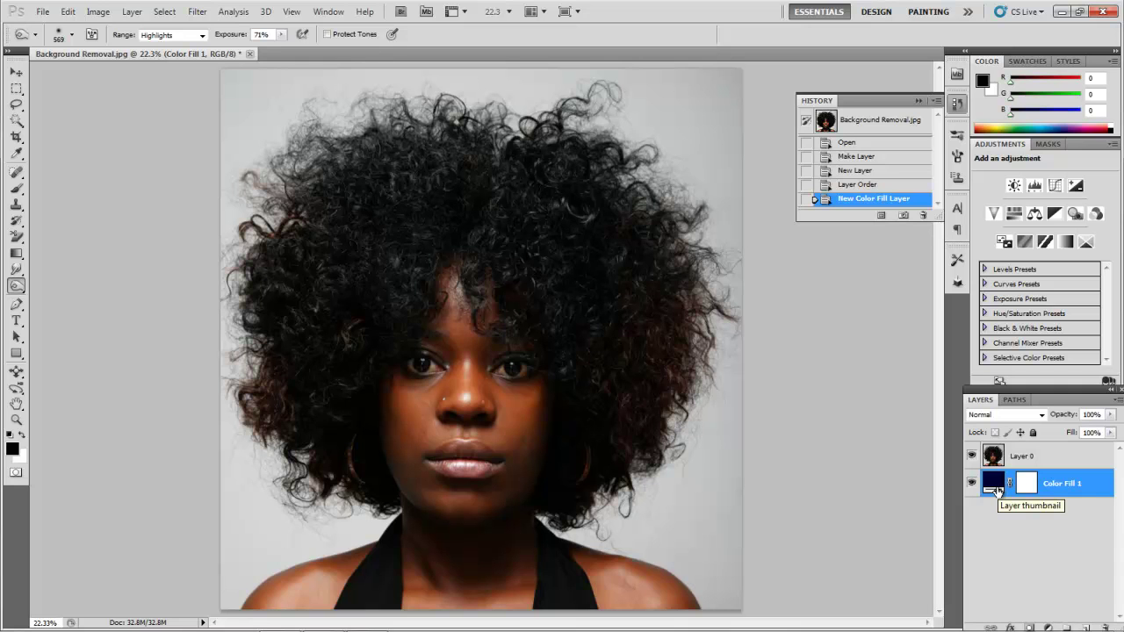
- Select the outer gray backdrop areas around the woman on Layer 0 with the Magic Wand, delete them, and deselect
{"action": "left_click", "coordinate": [1021, 459]}
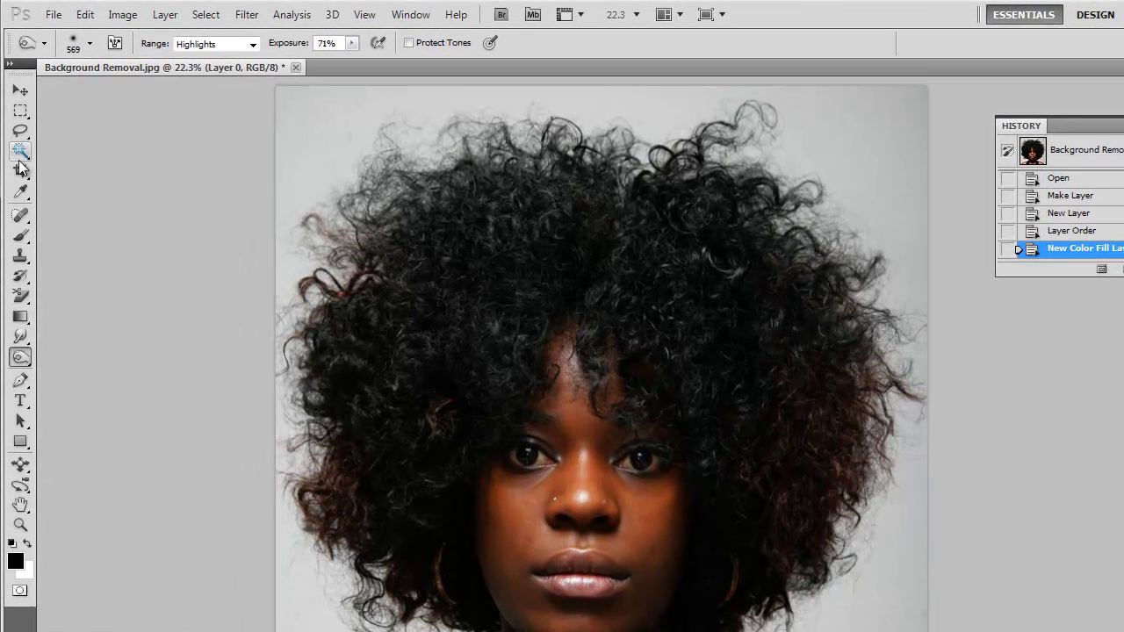
{"action": "left_click", "coordinate": [20, 151]}
{"action": "left_click", "coordinate": [319, 125]}
{"action": "left_click", "coordinate": [287, 103]}
{"action": "left_click", "coordinate": [852, 141]}
{"action": "left_click", "coordinate": [755, 91]}
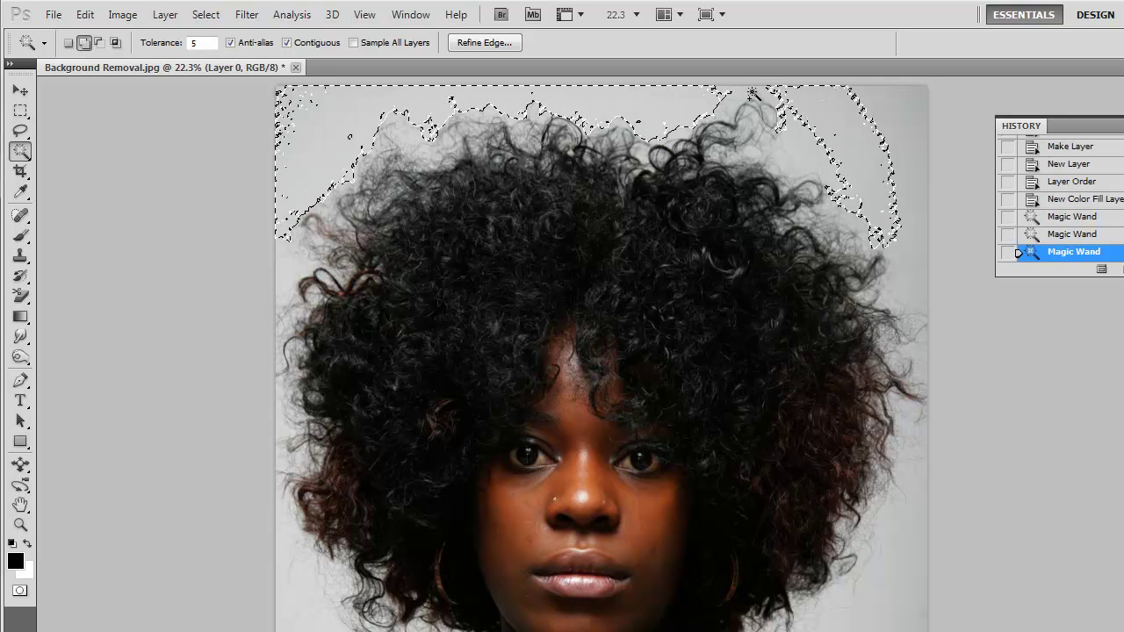
{"action": "left_click", "coordinate": [887, 105]}
{"action": "left_click", "coordinate": [920, 102]}
{"action": "left_click", "coordinate": [920, 281]}
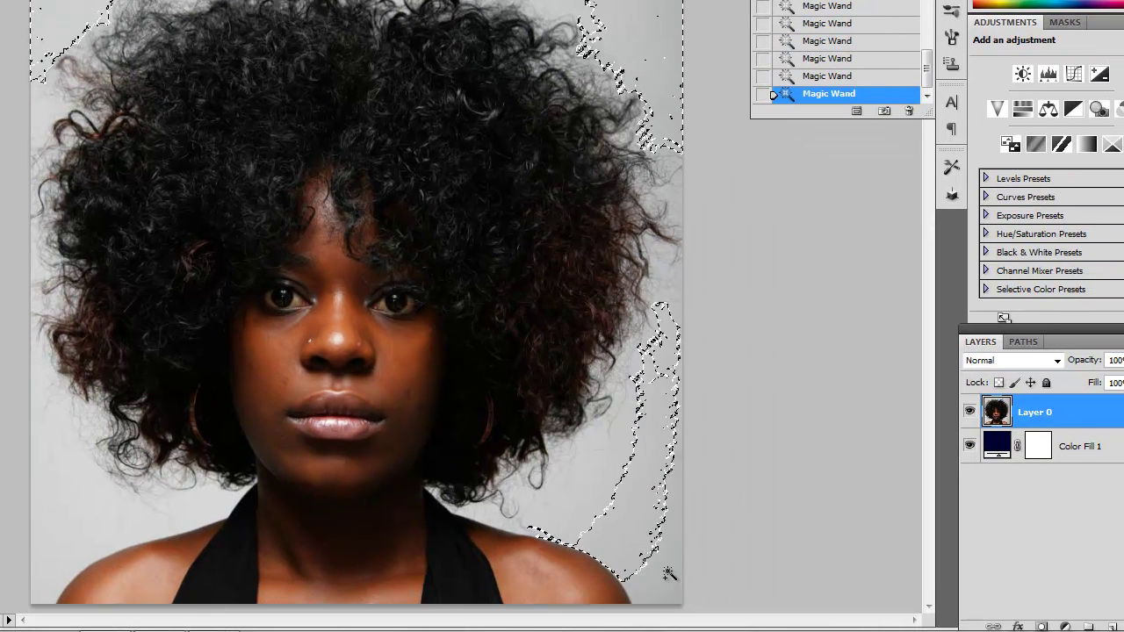
{"action": "left_click", "coordinate": [54, 527]}
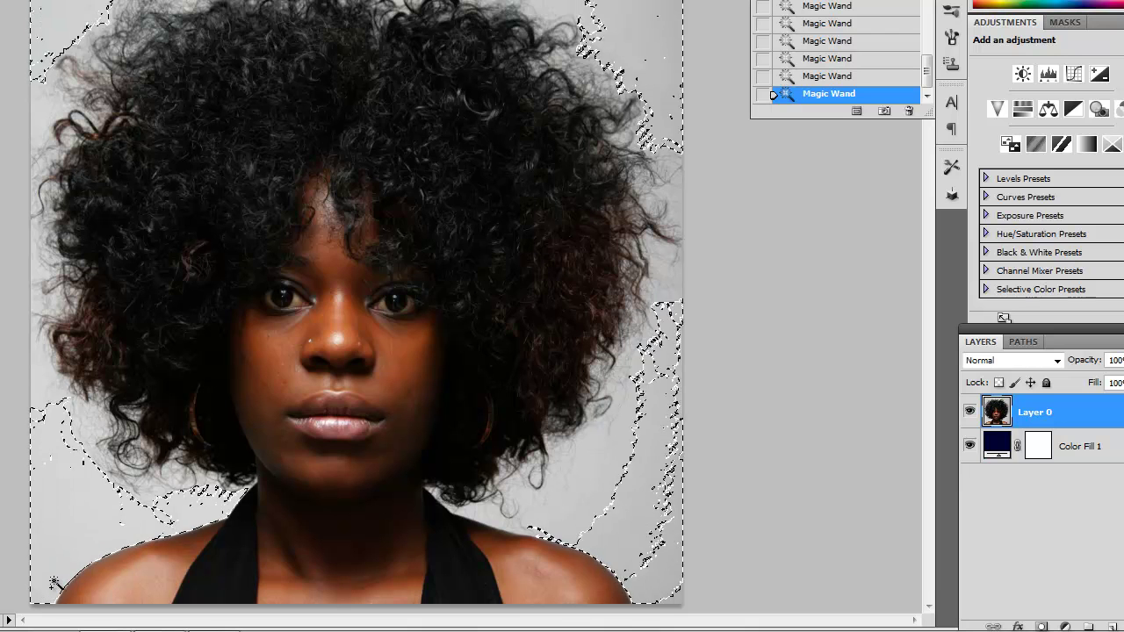
{"action": "left_click", "coordinate": [668, 488]}
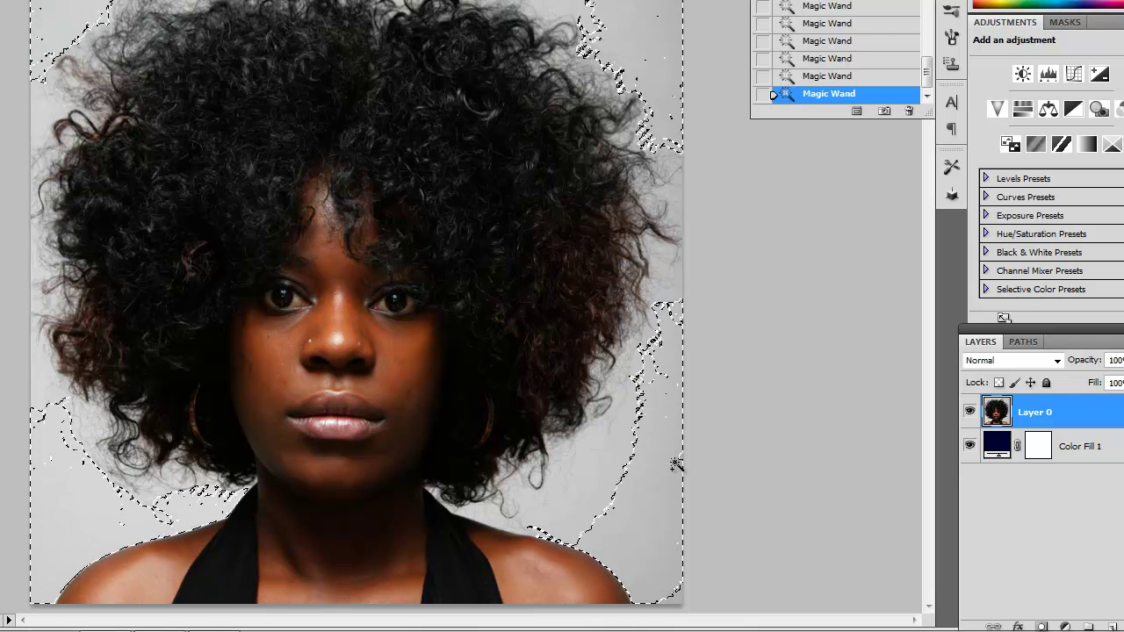
{"action": "key", "text": "Delete"}
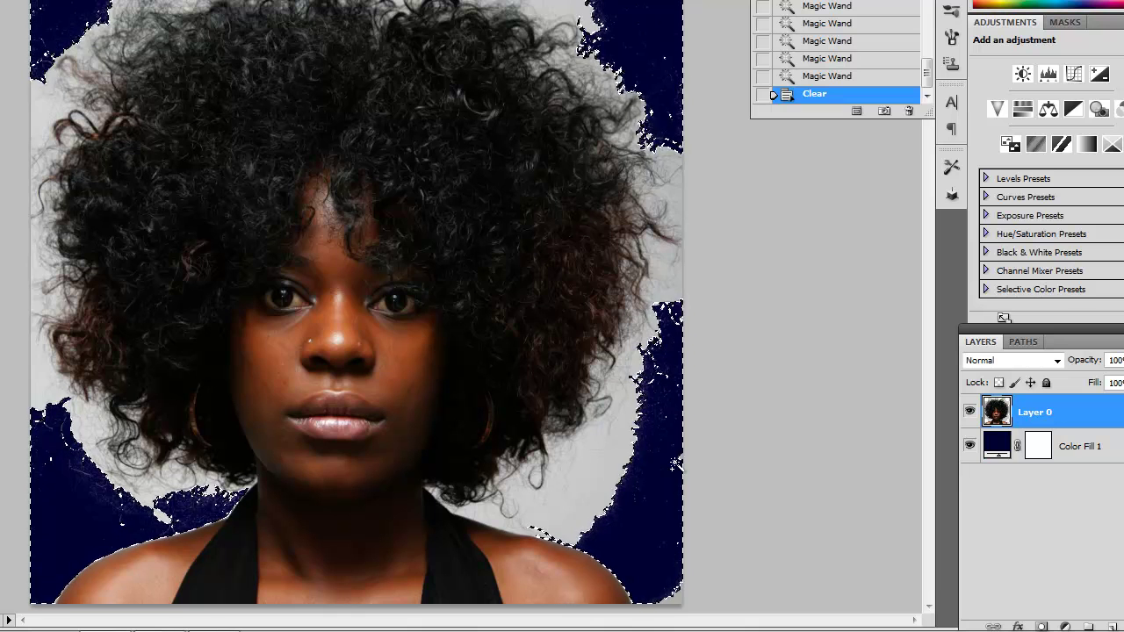
{"action": "key", "text": "ctrl+d"}
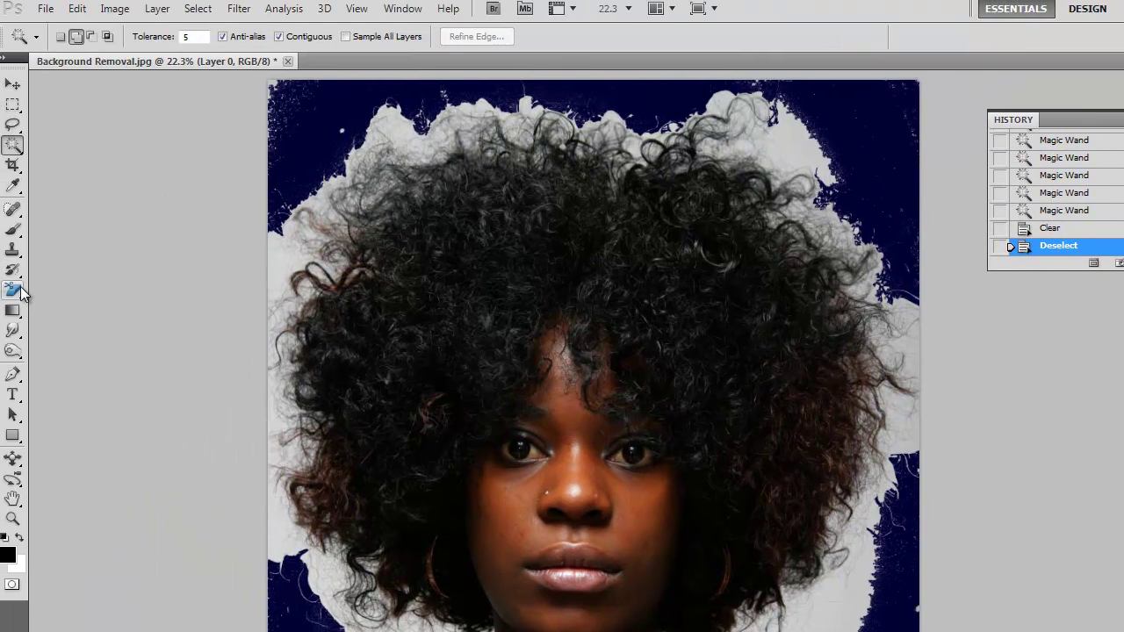
- Erase the remaining gray backdrop around the hair and shoulders on Layer 0 with the Background Eraser at 50% tolerance
{"action": "left_click", "coordinate": [21, 297]}
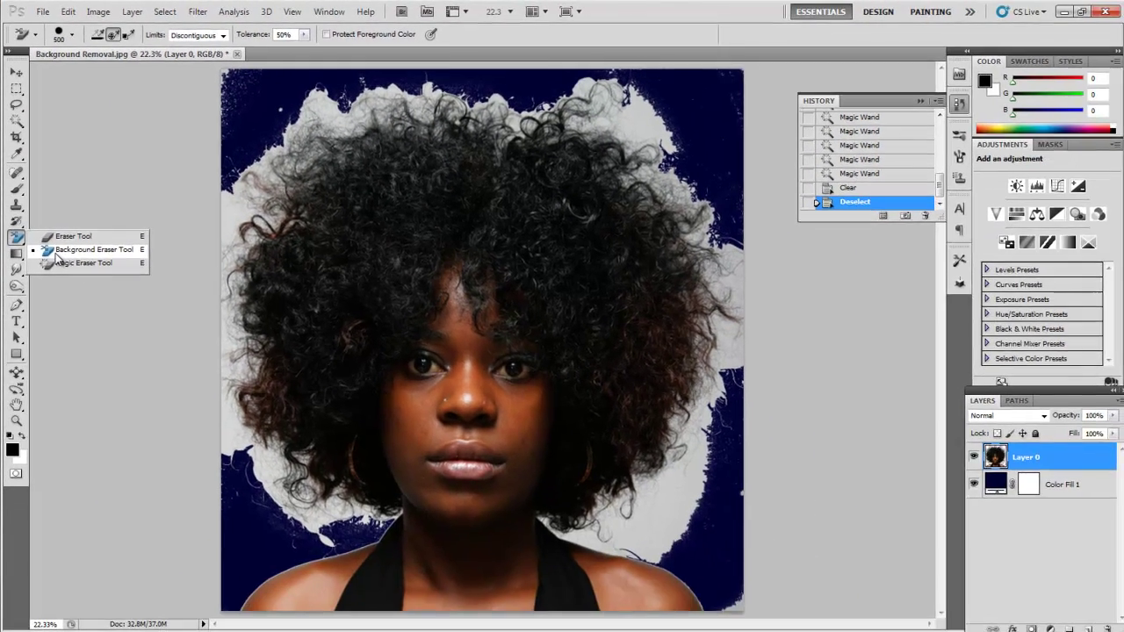
{"action": "left_click", "coordinate": [61, 311]}
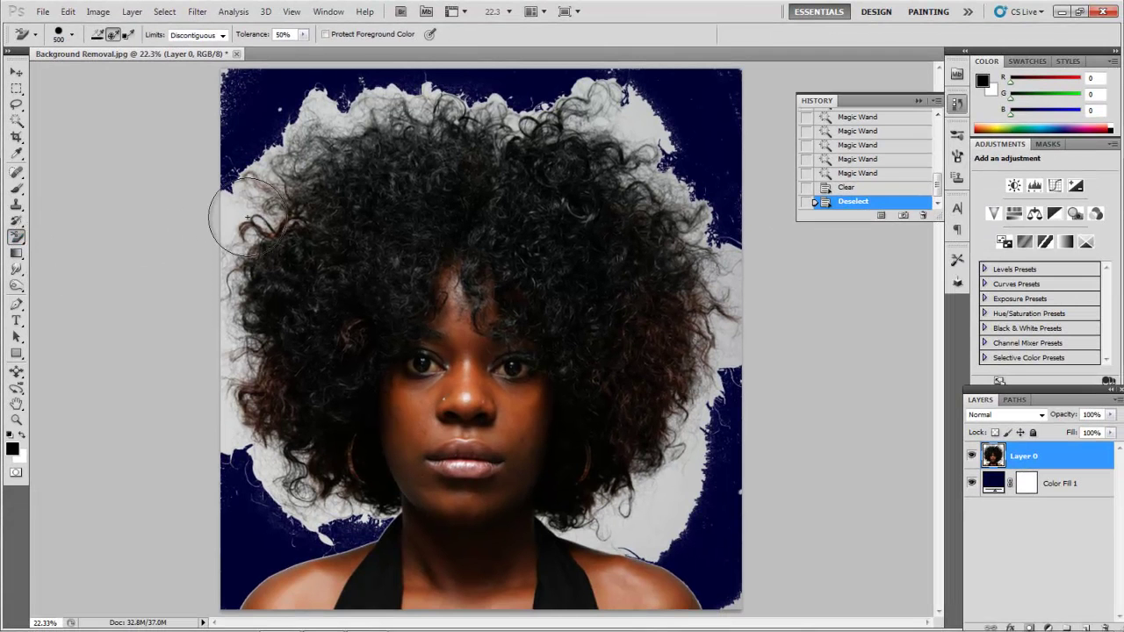
{"action": "key", "text": "bracketright"}
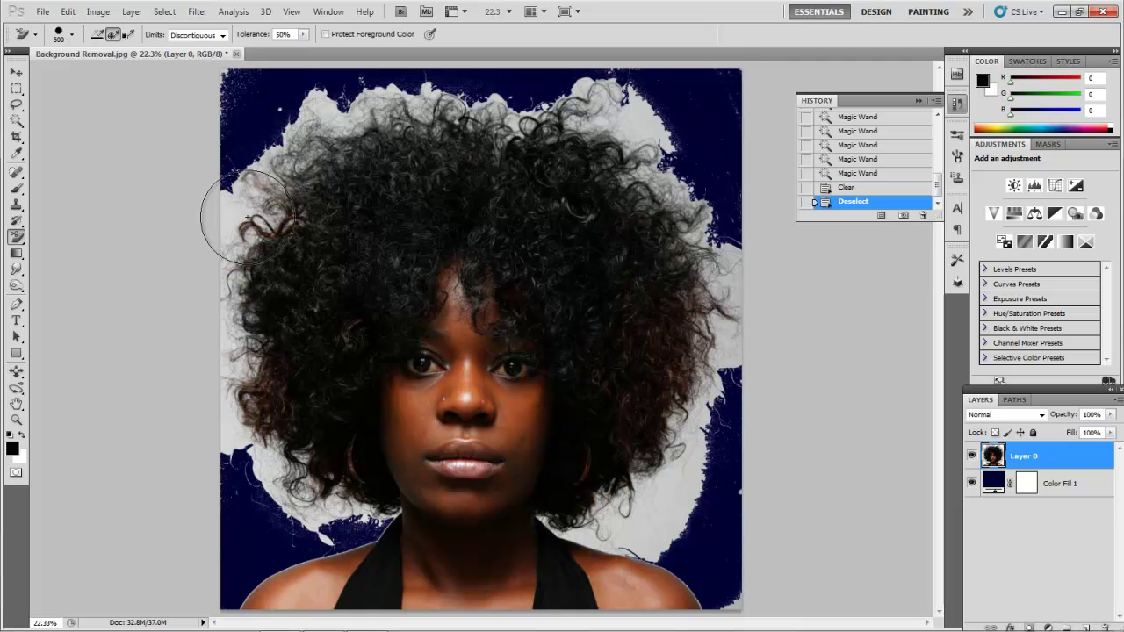
{"action": "key", "text": "bracketleft"}
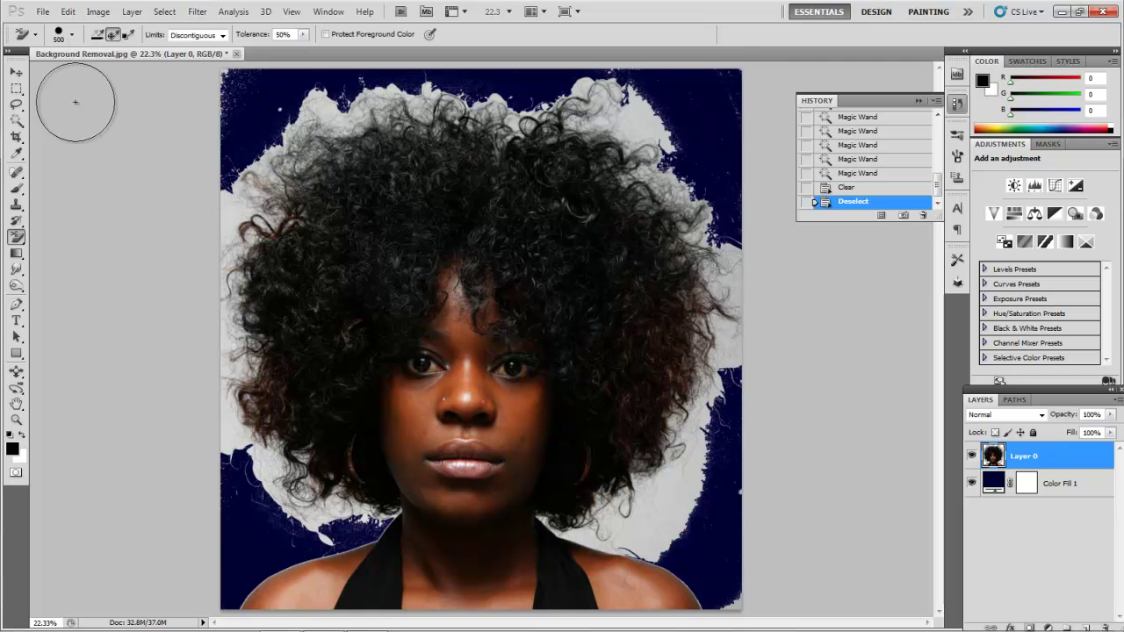
{"action": "left_click", "coordinate": [72, 36]}
{"action": "left_click", "coordinate": [72, 36]}
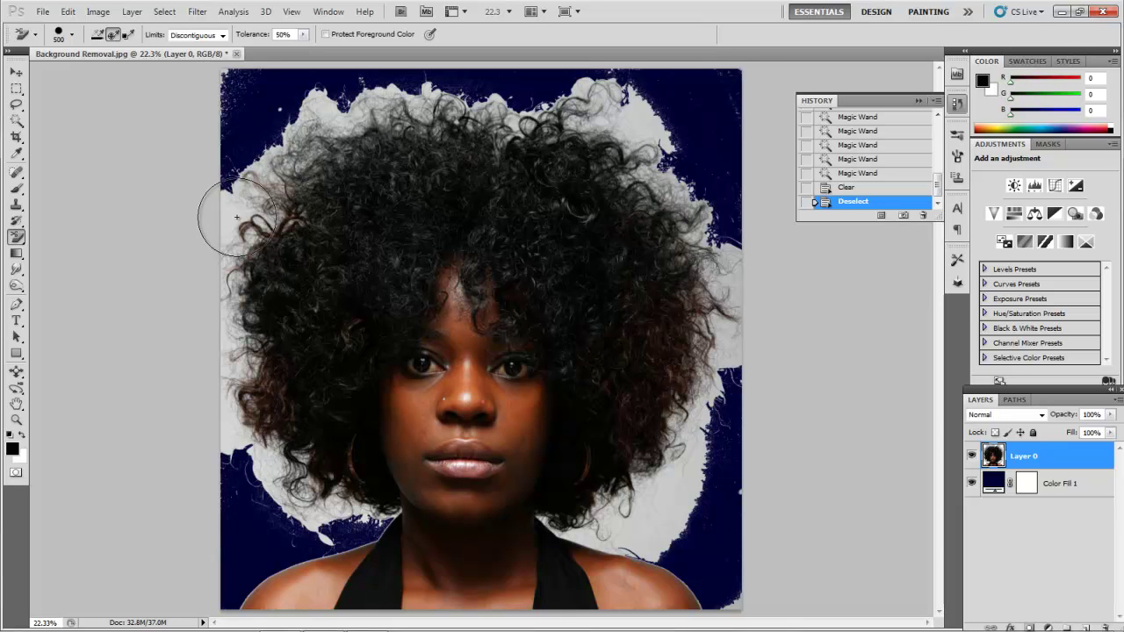
{"action": "mouse_move", "coordinate": [236, 216]}
{"action": "left_mouse_down"}
{"action": "mouse_move", "coordinate": [272, 129]}
{"action": "mouse_move", "coordinate": [275, 154]}
{"action": "mouse_move", "coordinate": [232, 81]}
{"action": "mouse_move", "coordinate": [220, 212]}
{"action": "mouse_move", "coordinate": [231, 373]}
{"action": "mouse_move", "coordinate": [256, 433]}
{"action": "mouse_move", "coordinate": [327, 503]}
{"action": "mouse_move", "coordinate": [361, 505]}
{"action": "mouse_move", "coordinate": [265, 536]}
{"action": "mouse_move", "coordinate": [219, 575]}
{"action": "mouse_move", "coordinate": [211, 492]}
{"action": "mouse_move", "coordinate": [227, 423]}
{"action": "mouse_move", "coordinate": [254, 473]}
{"action": "mouse_move", "coordinate": [215, 369]}
{"action": "mouse_move", "coordinate": [221, 254]}
{"action": "mouse_move", "coordinate": [272, 132]}
{"action": "mouse_move", "coordinate": [315, 101]}
{"action": "mouse_move", "coordinate": [359, 97]}
{"action": "mouse_move", "coordinate": [263, 188]}
{"action": "mouse_move", "coordinate": [267, 202]}
{"action": "mouse_move", "coordinate": [359, 107]}
{"action": "mouse_move", "coordinate": [461, 96]}
{"action": "mouse_move", "coordinate": [414, 111]}
{"action": "mouse_move", "coordinate": [420, 94]}
{"action": "mouse_move", "coordinate": [480, 107]}
{"action": "mouse_move", "coordinate": [731, 109]}
{"action": "mouse_move", "coordinate": [570, 170]}
{"action": "mouse_move", "coordinate": [634, 158]}
{"action": "mouse_move", "coordinate": [728, 253]}
{"action": "mouse_move", "coordinate": [750, 316]}
{"action": "mouse_move", "coordinate": [728, 383]}
{"action": "mouse_move", "coordinate": [734, 428]}
{"action": "mouse_move", "coordinate": [735, 173]}
{"action": "mouse_move", "coordinate": [701, 438]}
{"action": "mouse_move", "coordinate": [645, 496]}
{"action": "mouse_move", "coordinate": [615, 508]}
{"action": "mouse_move", "coordinate": [555, 500]}
{"action": "mouse_move", "coordinate": [669, 527]}
{"action": "mouse_move", "coordinate": [728, 582]}
{"action": "mouse_move", "coordinate": [677, 539]}
{"action": "left_mouse_up"}
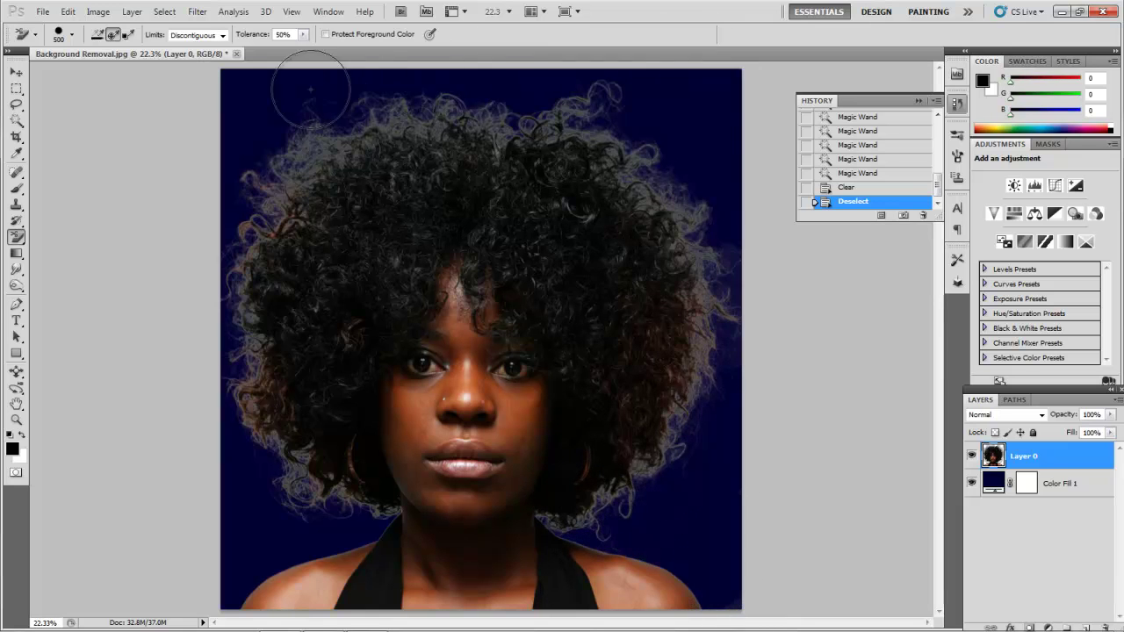
{"action": "left_click_drag", "start_coordinate": [201, 413], "coordinate": [201, 469]}
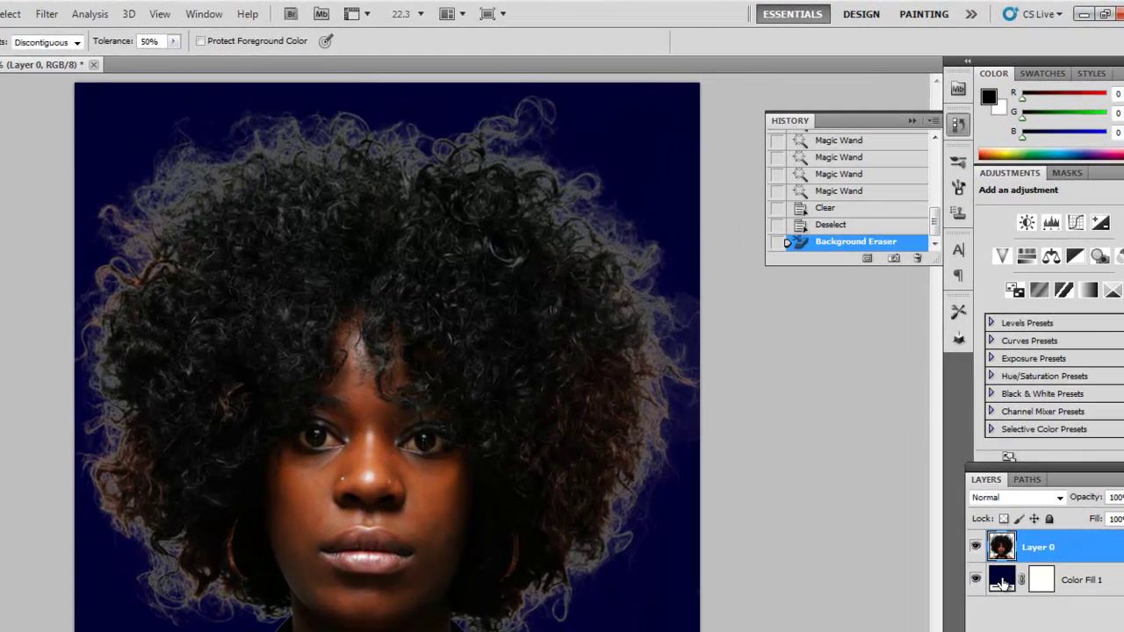
- Try lighter blue and purple shades for the color fill layer and set it to dark purple (#330033)
{"action": "double_click", "coordinate": [992, 483]}
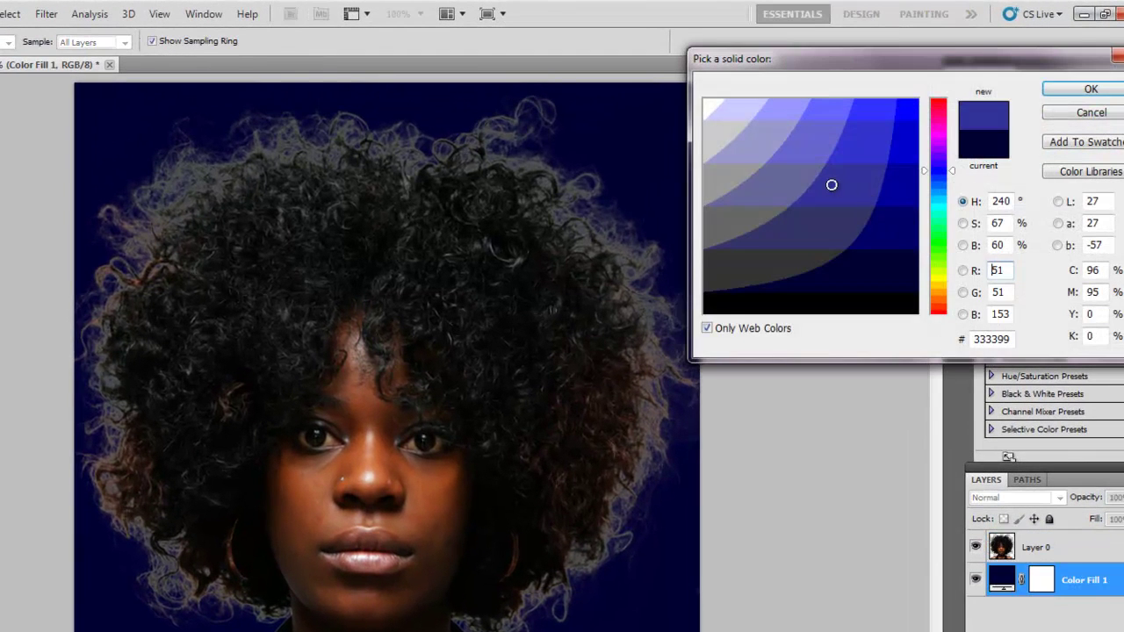
{"action": "left_click", "coordinate": [833, 188]}
{"action": "left_click", "coordinate": [778, 229]}
{"action": "left_click", "coordinate": [948, 130]}
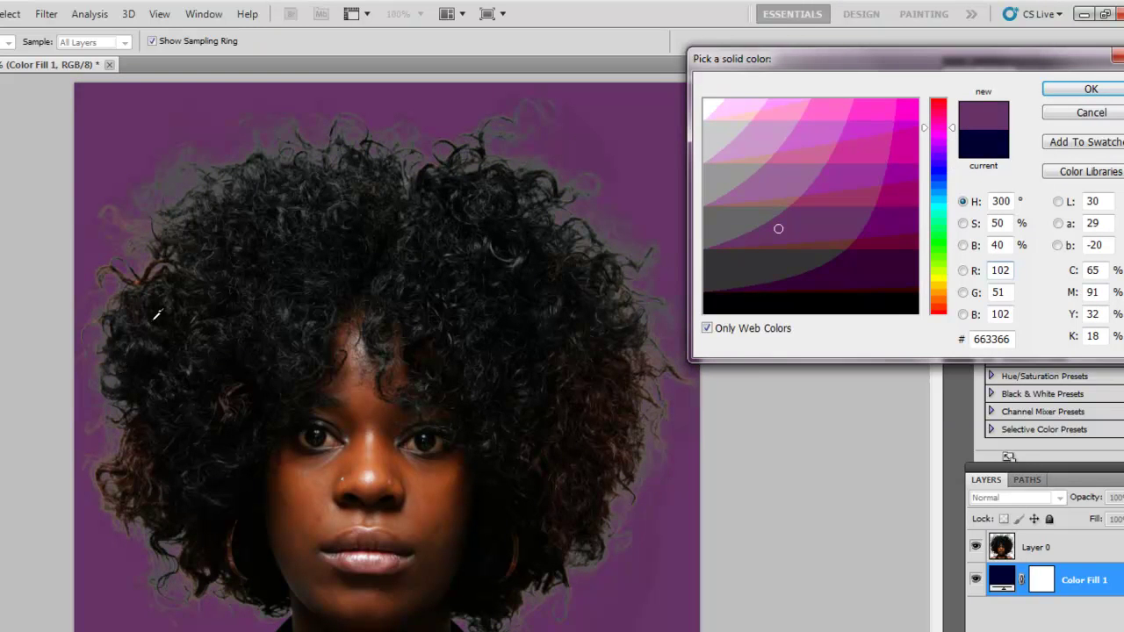
{"action": "left_click", "coordinate": [862, 280]}
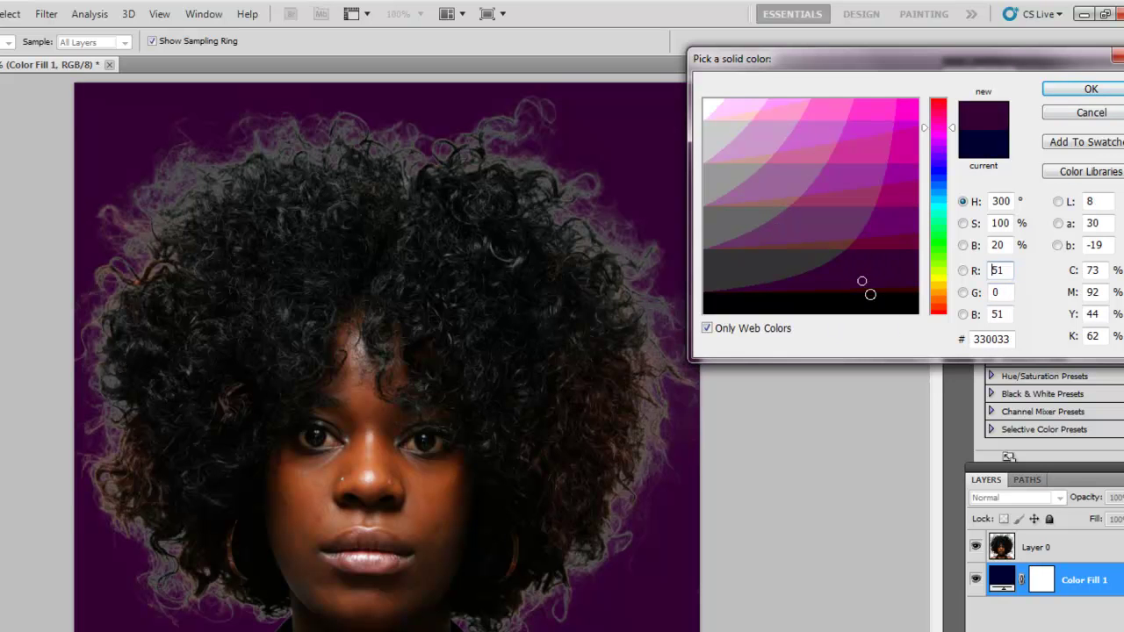
{"action": "left_click", "coordinate": [861, 283]}
{"action": "left_click", "coordinate": [1063, 97]}
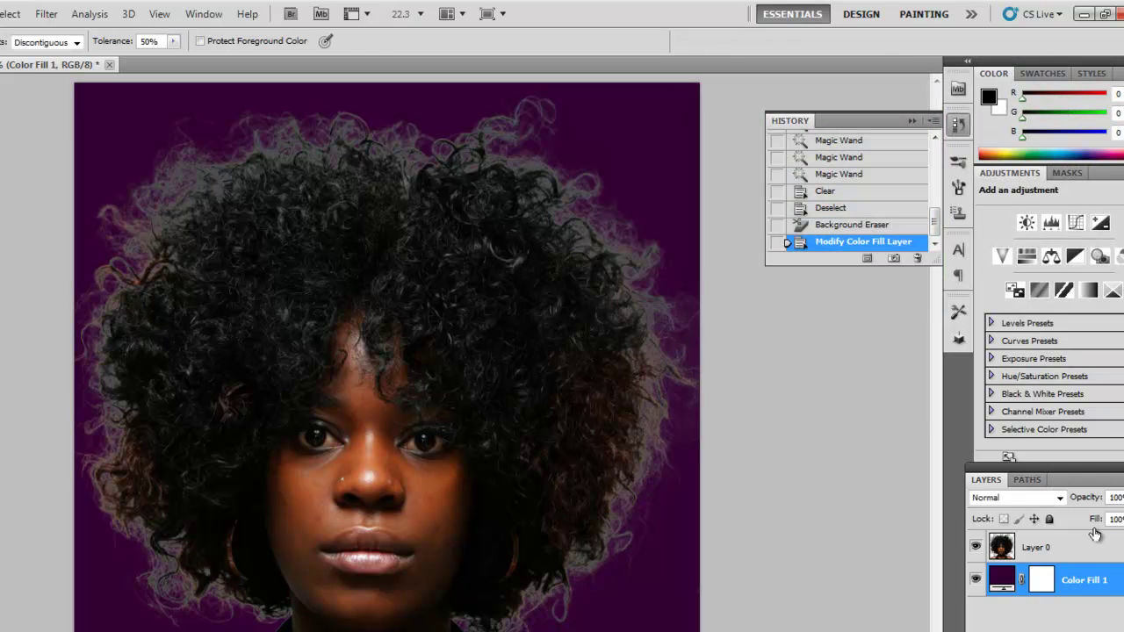
- Set up the Burn tool for Layer 0 with the range at Midtones and the exposure at 50%
{"action": "left_click", "coordinate": [1066, 548]}
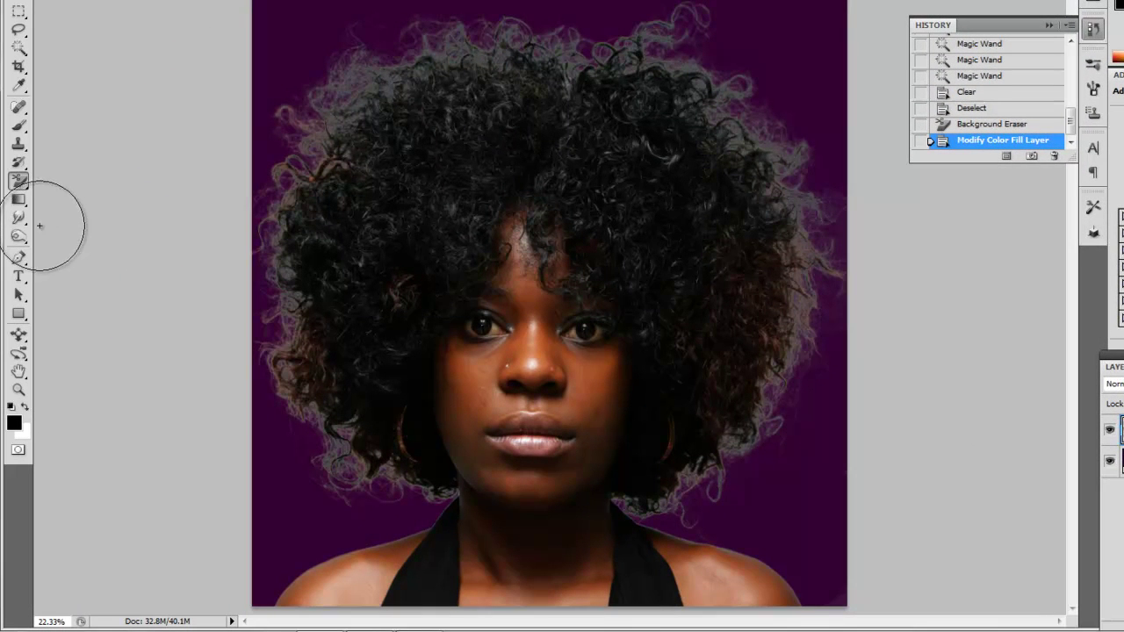
{"action": "left_click", "coordinate": [19, 237]}
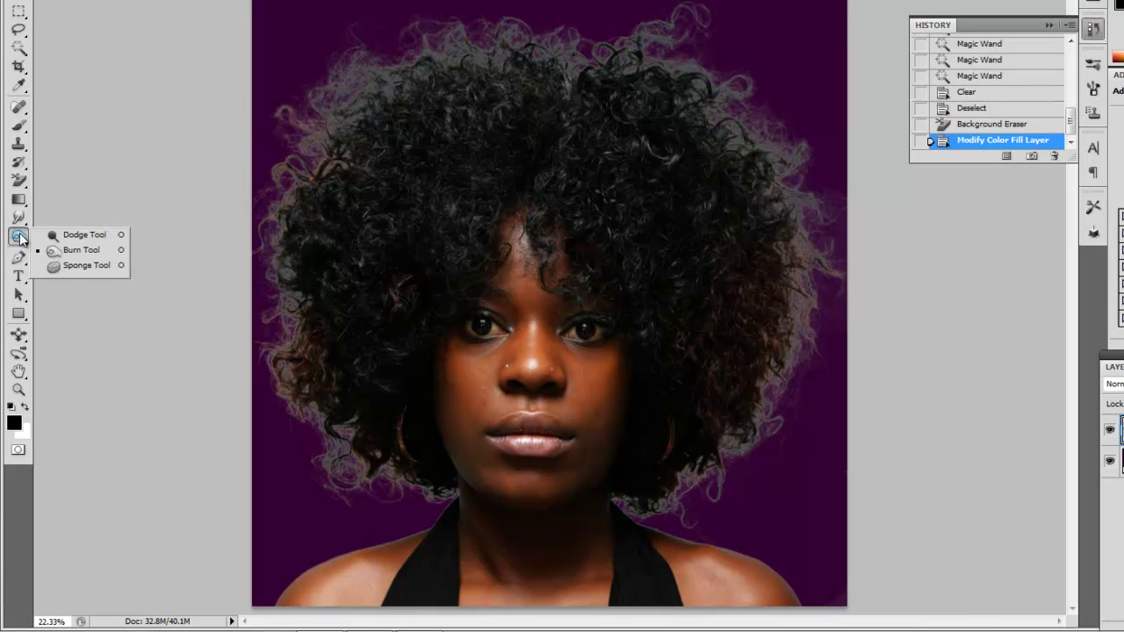
{"action": "left_click", "coordinate": [71, 251]}
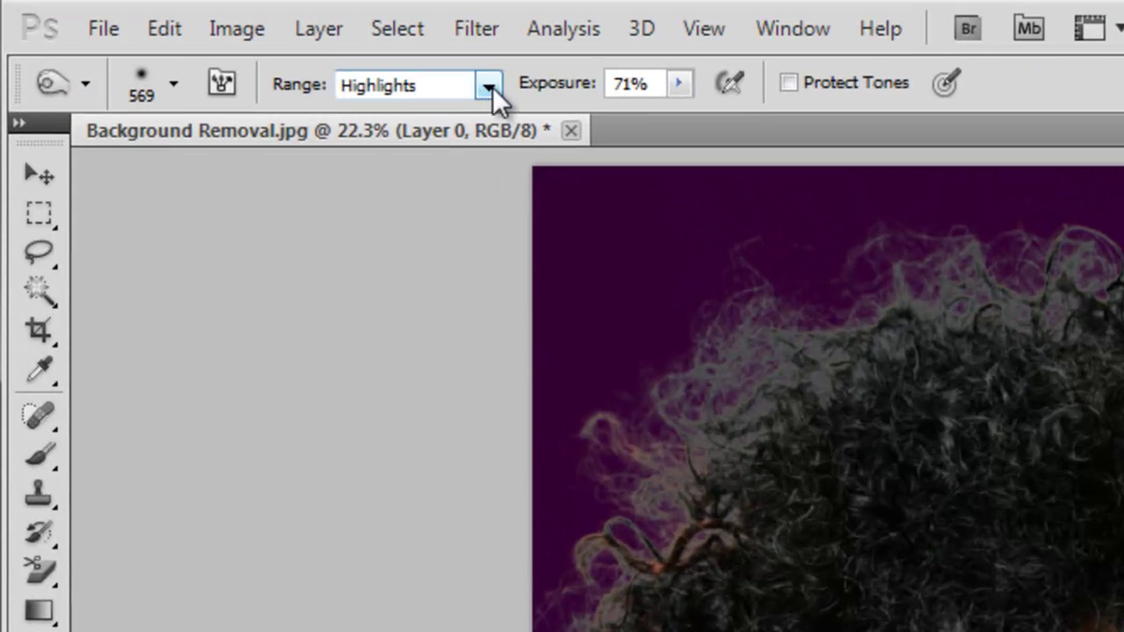
{"action": "left_click", "coordinate": [489, 86]}
{"action": "left_click", "coordinate": [373, 144]}
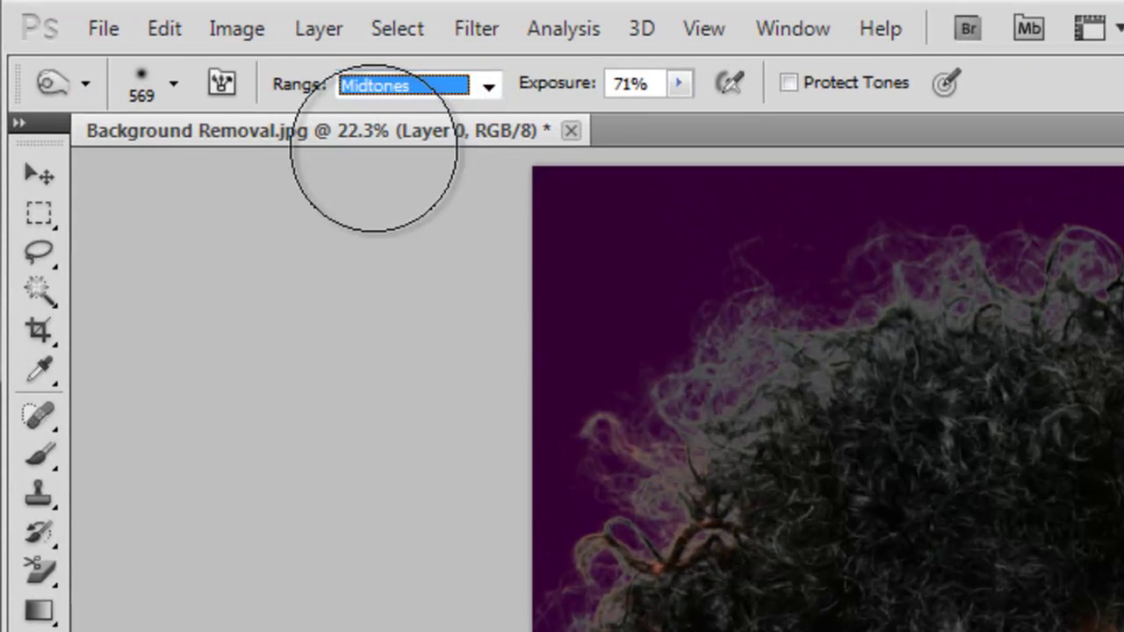
{"action": "left_click", "coordinate": [679, 83]}
{"action": "left_click_drag", "start_coordinate": [641, 119], "coordinate": [645, 120]}
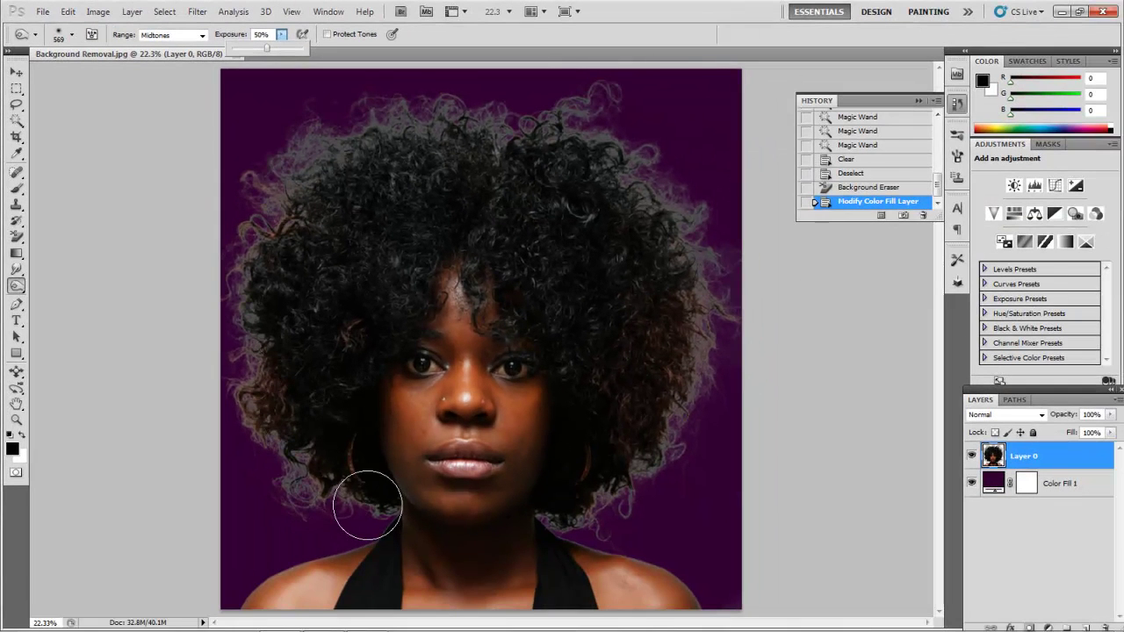
- Burn the gray fringe around the whole outer edge of the hair on Layer 0 with the Midtones range at 50% exposure
{"action": "mouse_move", "coordinate": [367, 505]}
{"action": "left_mouse_down"}
{"action": "mouse_move", "coordinate": [294, 500]}
{"action": "mouse_move", "coordinate": [273, 466]}
{"action": "left_mouse_up"}
{"action": "mouse_move", "coordinate": [316, 500]}
{"action": "left_mouse_down"}
{"action": "mouse_move", "coordinate": [290, 469]}
{"action": "mouse_move", "coordinate": [261, 405]}
{"action": "mouse_move", "coordinate": [253, 430]}
{"action": "mouse_move", "coordinate": [223, 335]}
{"action": "mouse_move", "coordinate": [239, 372]}
{"action": "mouse_move", "coordinate": [243, 238]}
{"action": "mouse_move", "coordinate": [238, 274]}
{"action": "mouse_move", "coordinate": [248, 222]}
{"action": "mouse_move", "coordinate": [311, 127]}
{"action": "mouse_move", "coordinate": [291, 145]}
{"action": "mouse_move", "coordinate": [406, 102]}
{"action": "mouse_move", "coordinate": [280, 149]}
{"action": "left_mouse_up"}
{"action": "mouse_move", "coordinate": [335, 129]}
{"action": "left_mouse_down"}
{"action": "mouse_move", "coordinate": [430, 108]}
{"action": "mouse_move", "coordinate": [559, 109]}
{"action": "mouse_move", "coordinate": [608, 97]}
{"action": "mouse_move", "coordinate": [568, 106]}
{"action": "mouse_move", "coordinate": [643, 136]}
{"action": "mouse_move", "coordinate": [701, 186]}
{"action": "mouse_move", "coordinate": [617, 143]}
{"action": "mouse_move", "coordinate": [715, 264]}
{"action": "mouse_move", "coordinate": [641, 166]}
{"action": "mouse_move", "coordinate": [698, 245]}
{"action": "mouse_move", "coordinate": [726, 343]}
{"action": "mouse_move", "coordinate": [729, 287]}
{"action": "mouse_move", "coordinate": [708, 427]}
{"action": "mouse_move", "coordinate": [717, 357]}
{"action": "left_mouse_up"}
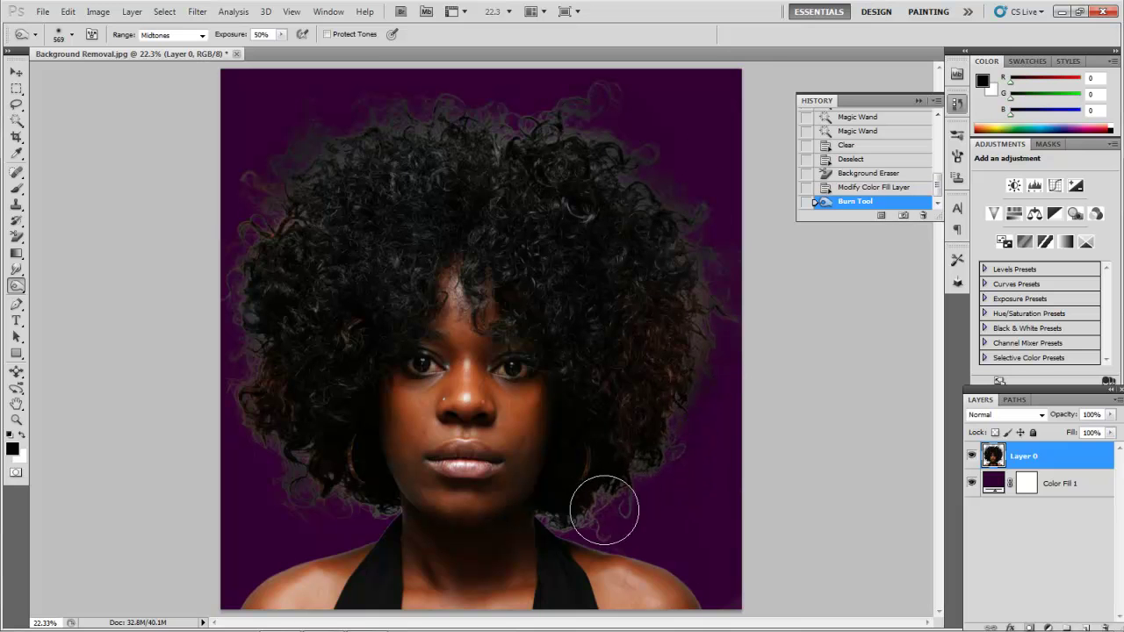
{"action": "left_click_drag", "start_coordinate": [606, 516], "coordinate": [582, 517]}
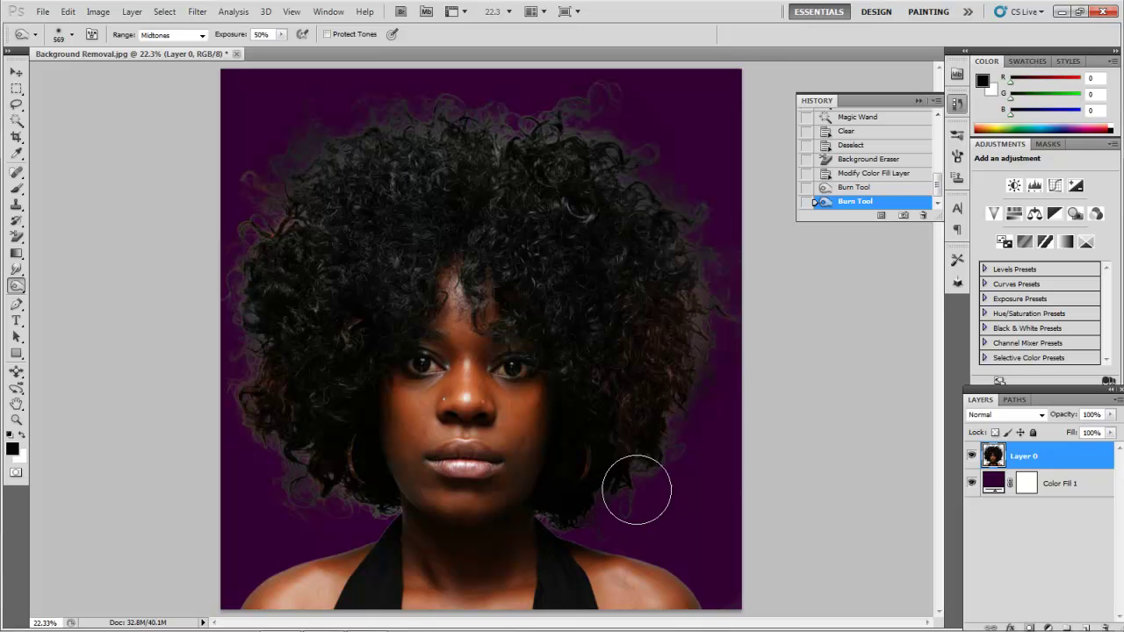
{"action": "left_click_drag", "start_coordinate": [672, 439], "coordinate": [676, 430]}
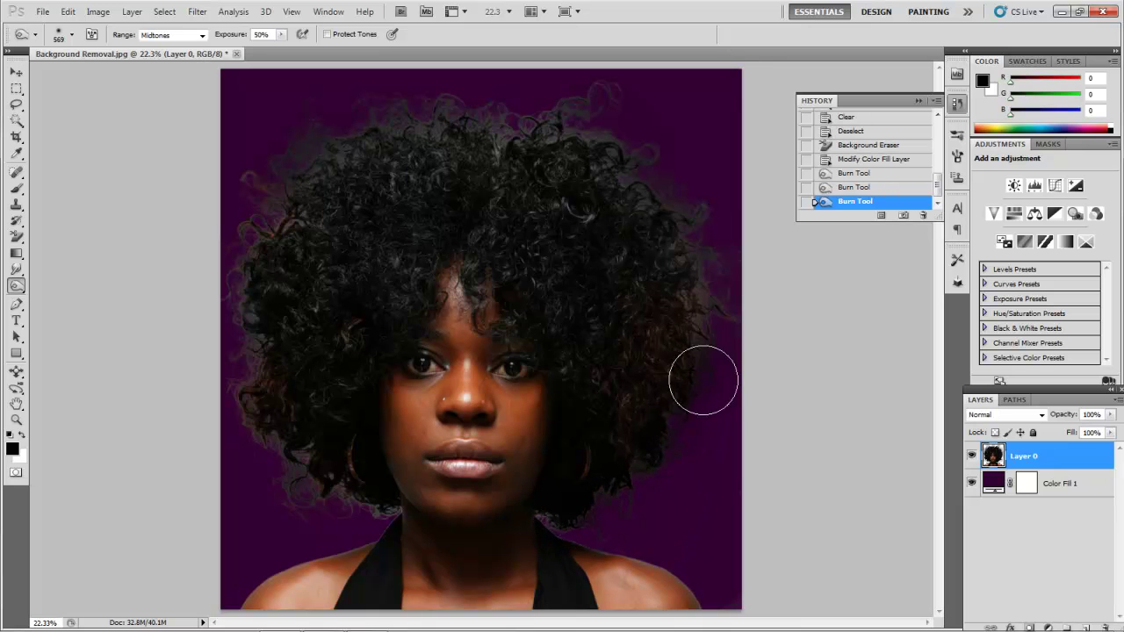
{"action": "left_click_drag", "start_coordinate": [713, 303], "coordinate": [671, 210]}
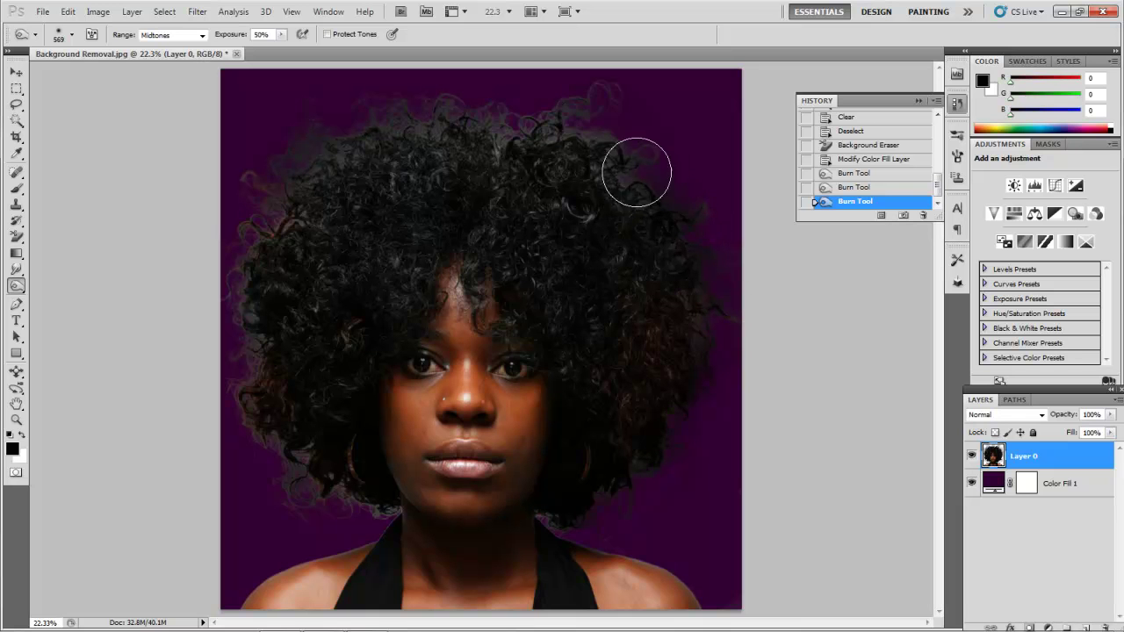
{"action": "mouse_move", "coordinate": [587, 135]}
{"action": "left_mouse_down"}
{"action": "mouse_move", "coordinate": [546, 133]}
{"action": "mouse_move", "coordinate": [581, 115]}
{"action": "left_mouse_up"}
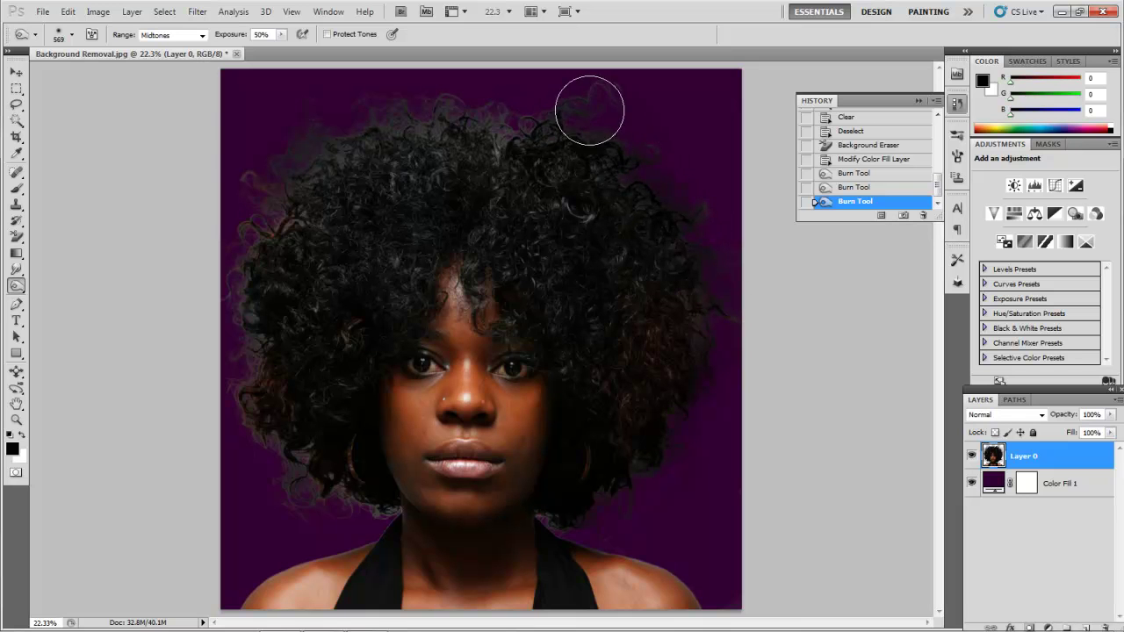
{"action": "left_click_drag", "start_coordinate": [486, 114], "coordinate": [467, 124]}
{"action": "mouse_move", "coordinate": [377, 121]}
{"action": "left_mouse_down"}
{"action": "mouse_move", "coordinate": [356, 120]}
{"action": "mouse_move", "coordinate": [351, 149]}
{"action": "left_mouse_up"}
{"action": "mouse_move", "coordinate": [259, 232]}
{"action": "left_mouse_down"}
{"action": "mouse_move", "coordinate": [236, 283]}
{"action": "mouse_move", "coordinate": [235, 363]}
{"action": "mouse_move", "coordinate": [238, 323]}
{"action": "mouse_move", "coordinate": [262, 425]}
{"action": "mouse_move", "coordinate": [262, 379]}
{"action": "left_mouse_up"}
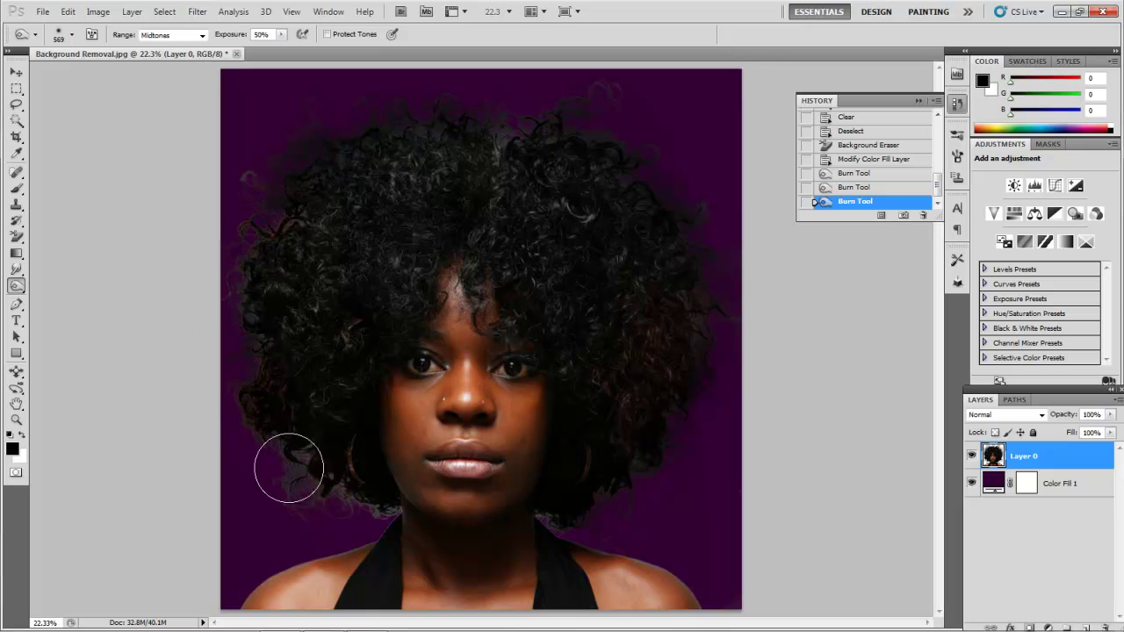
{"action": "mouse_move", "coordinate": [293, 450]}
{"action": "left_mouse_down"}
{"action": "mouse_move", "coordinate": [305, 486]}
{"action": "mouse_move", "coordinate": [375, 505]}
{"action": "mouse_move", "coordinate": [326, 484]}
{"action": "left_mouse_up"}
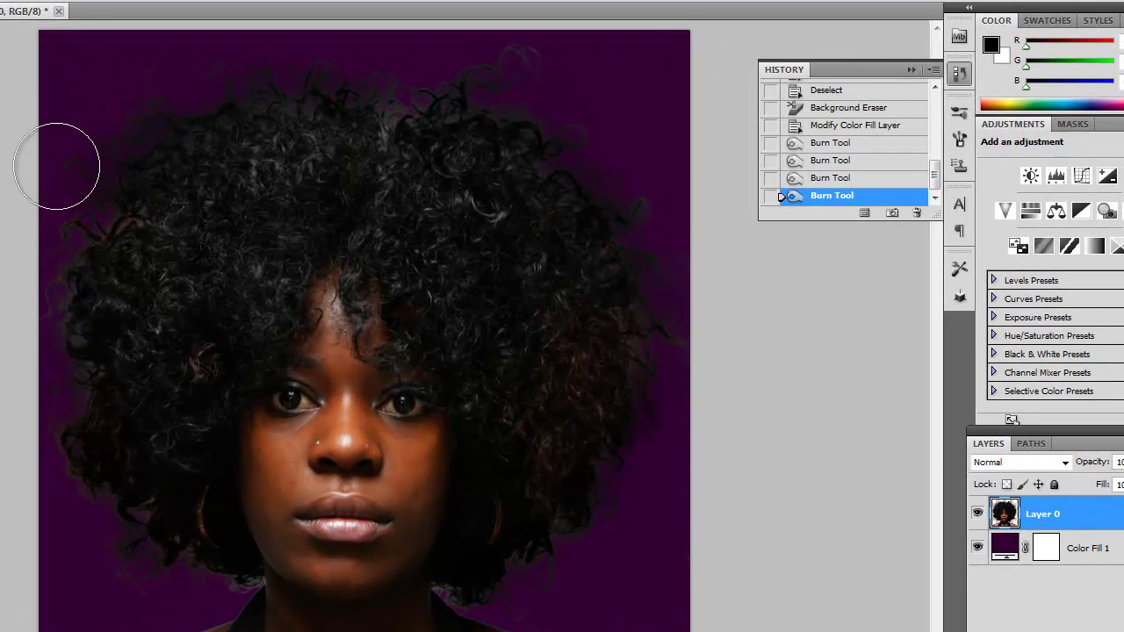
{"action": "left_click_drag", "start_coordinate": [233, 73], "coordinate": [325, 72]}
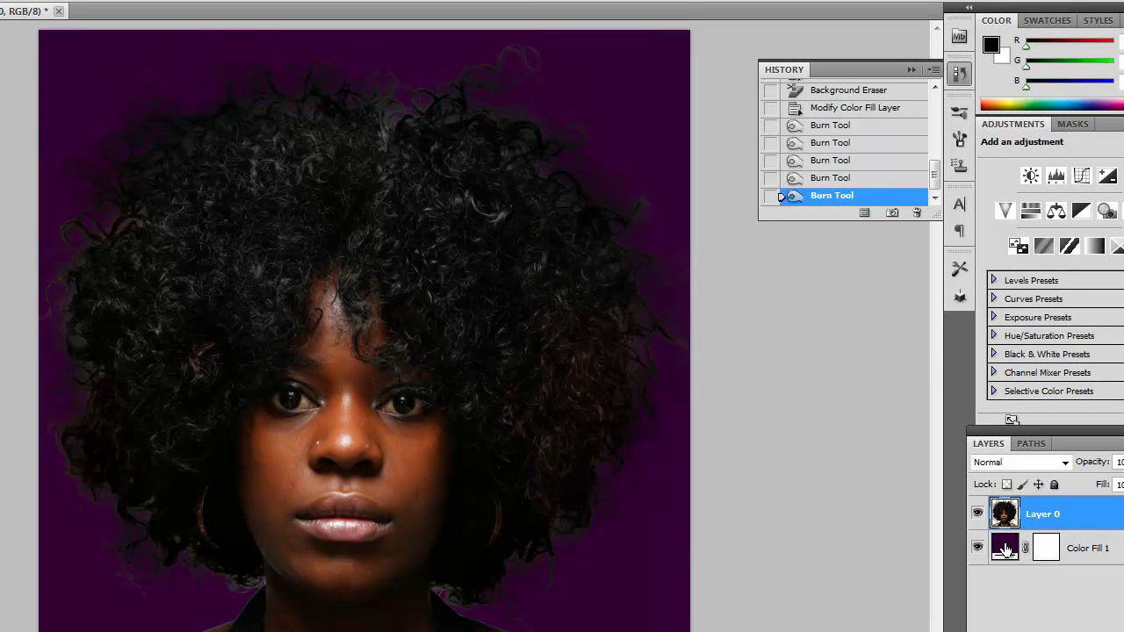
- Try lighter purple, pink and dark green shades for the color fill layer and set it to black (#000000)
{"action": "left_click", "coordinate": [1005, 550]}
{"action": "double_click", "coordinate": [1005, 549]}
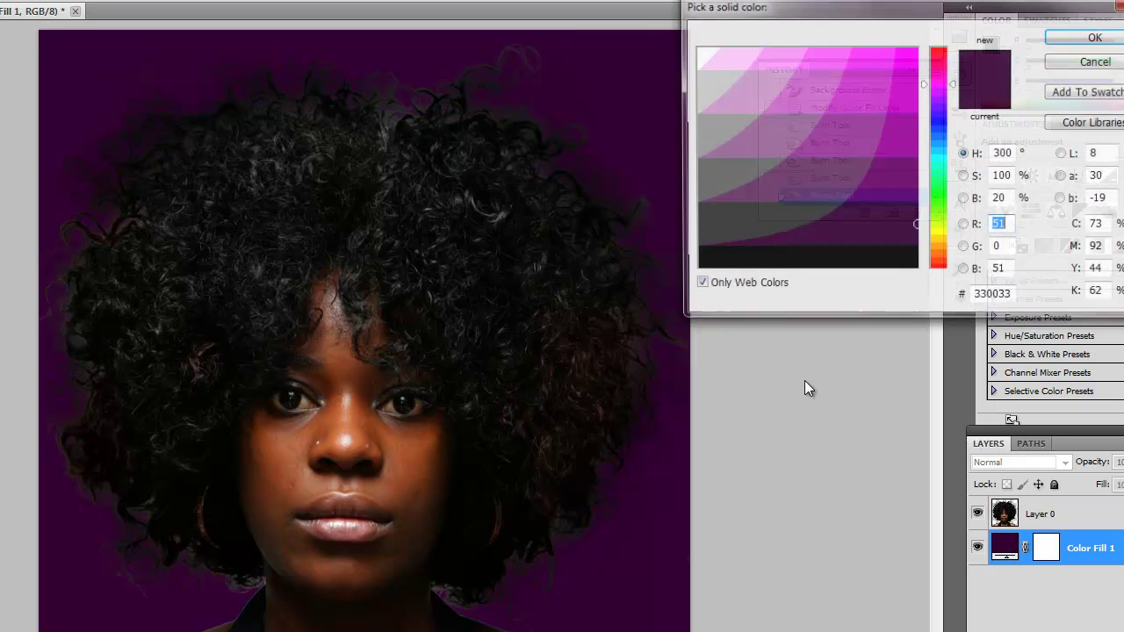
{"action": "left_click", "coordinate": [830, 135]}
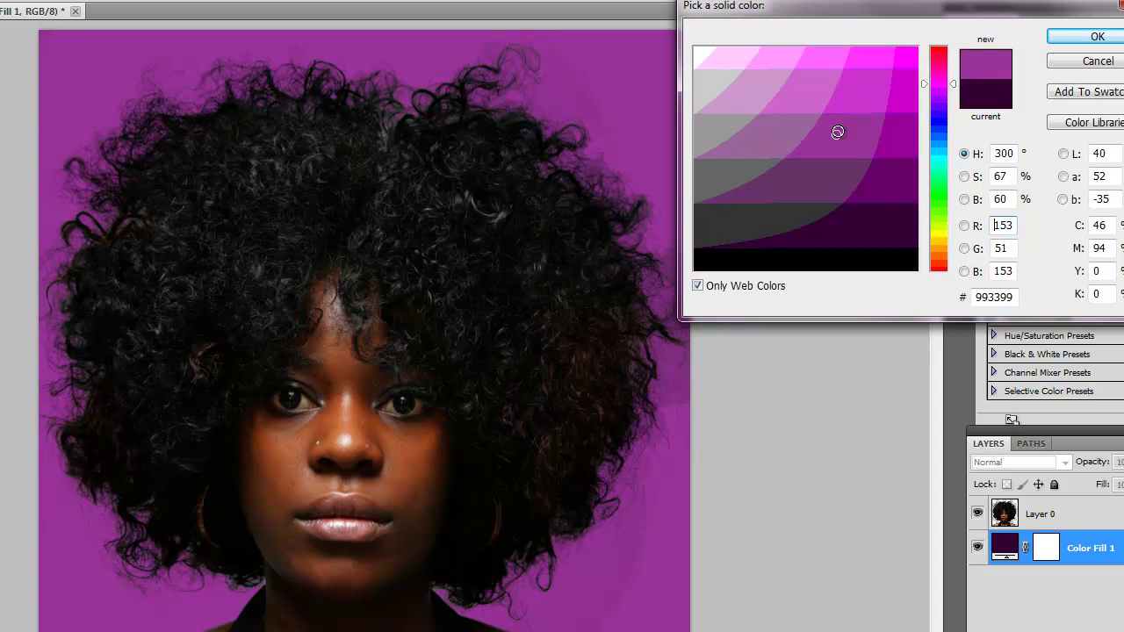
{"action": "left_click", "coordinate": [846, 96]}
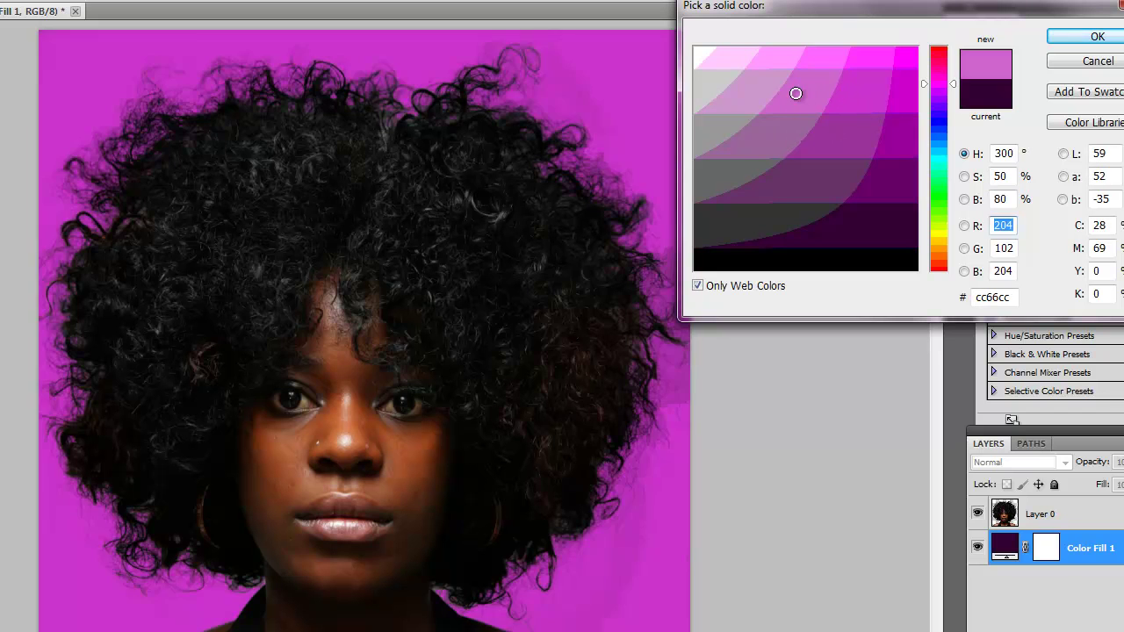
{"action": "left_click", "coordinate": [792, 91]}
{"action": "left_click", "coordinate": [740, 191]}
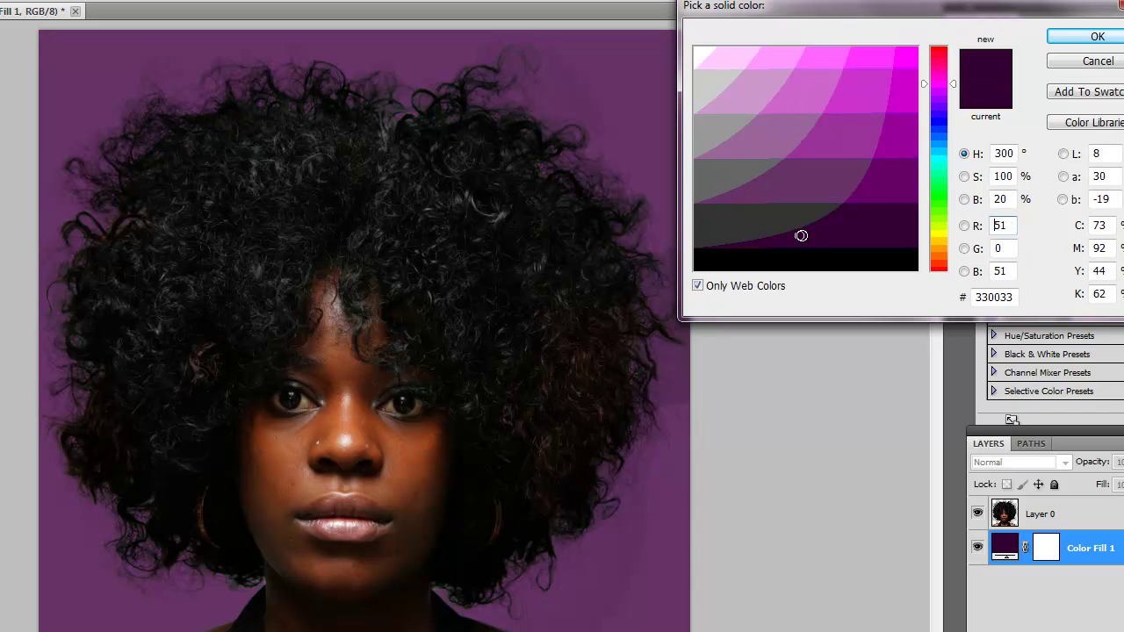
{"action": "left_click", "coordinate": [835, 233]}
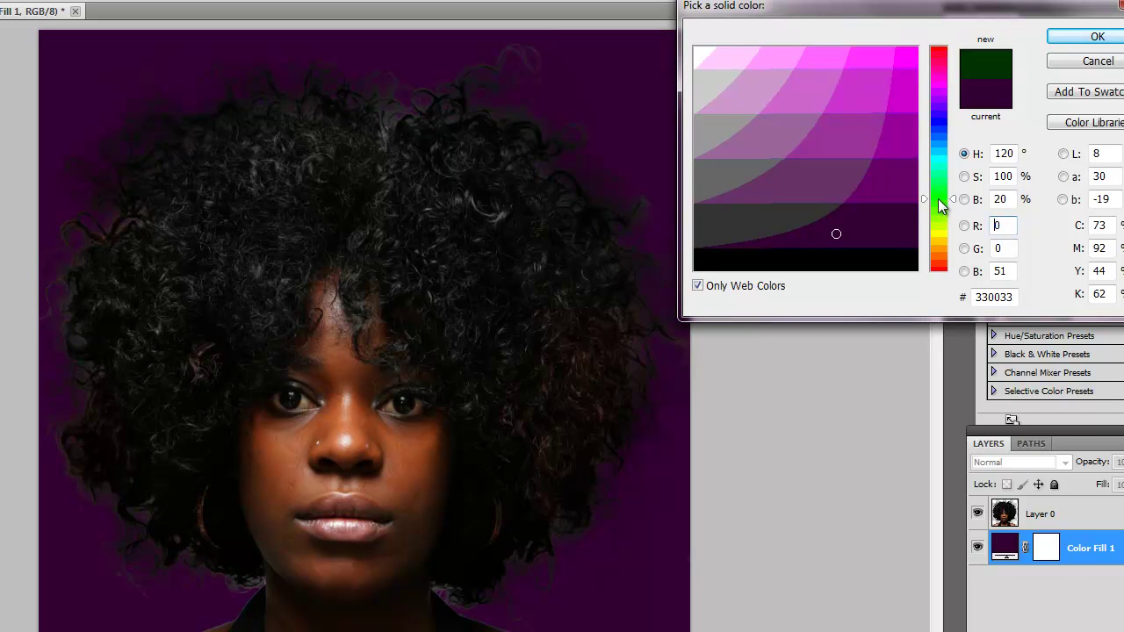
{"action": "left_click", "coordinate": [938, 198]}
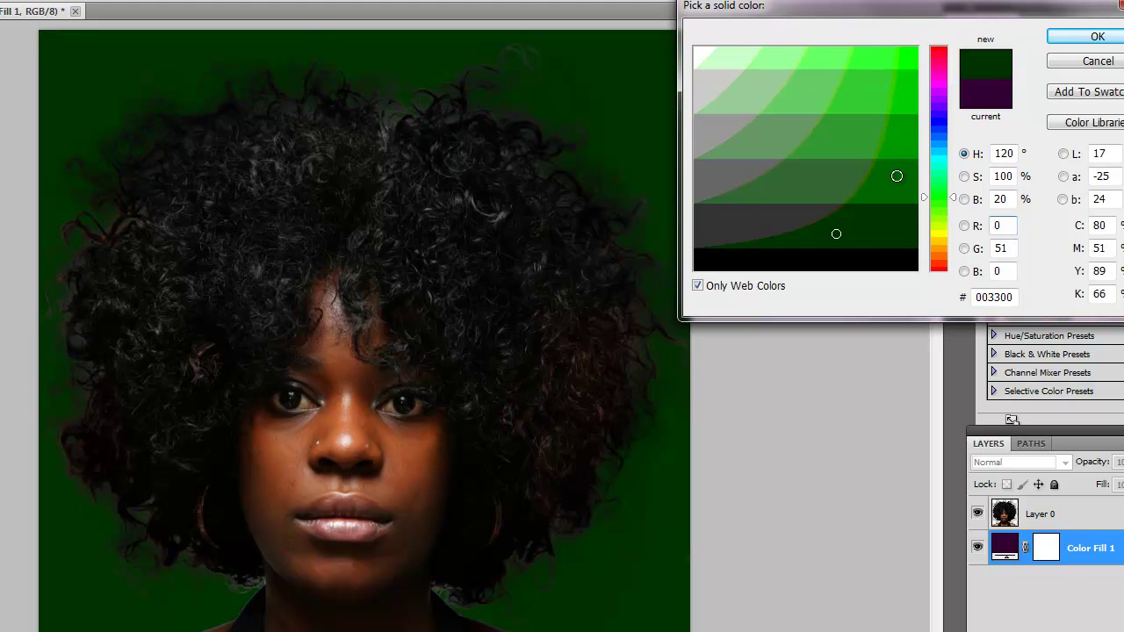
{"action": "left_click", "coordinate": [850, 259]}
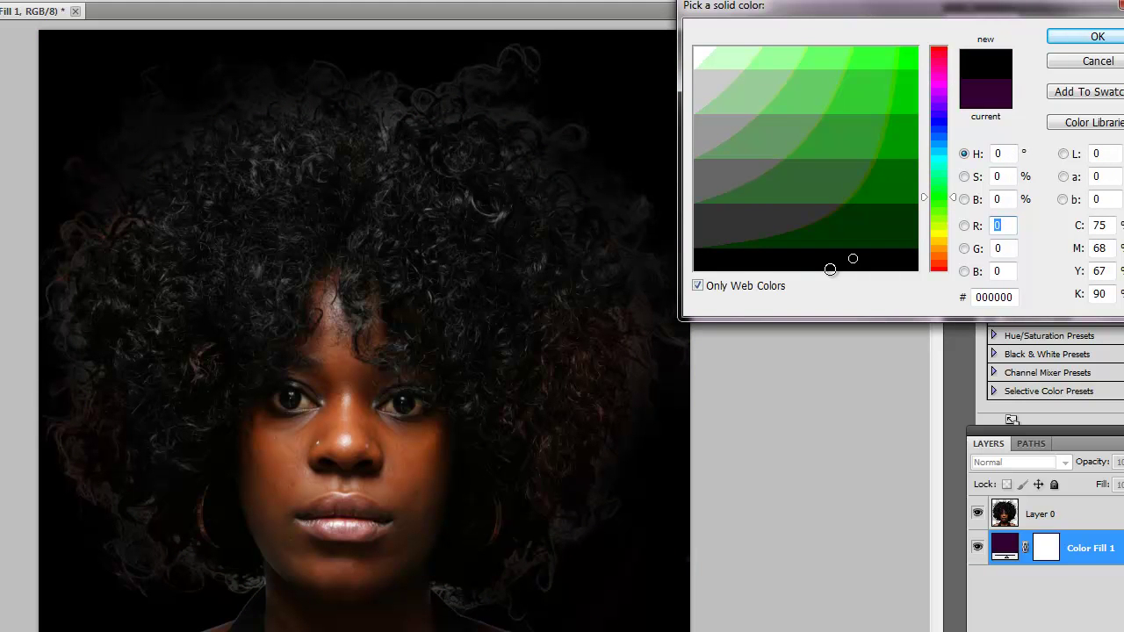
{"action": "left_click", "coordinate": [1069, 42]}
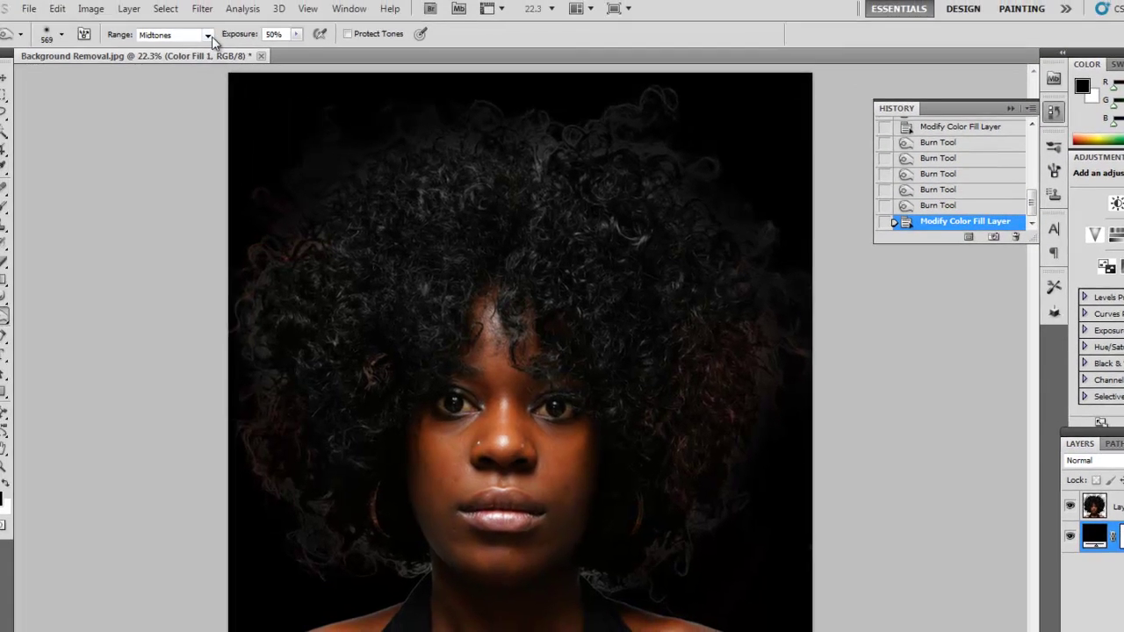
- Burn the light fringe around the outer hair edges on Layer 0 with the range set to Highlights
{"action": "left_click", "coordinate": [212, 38]}
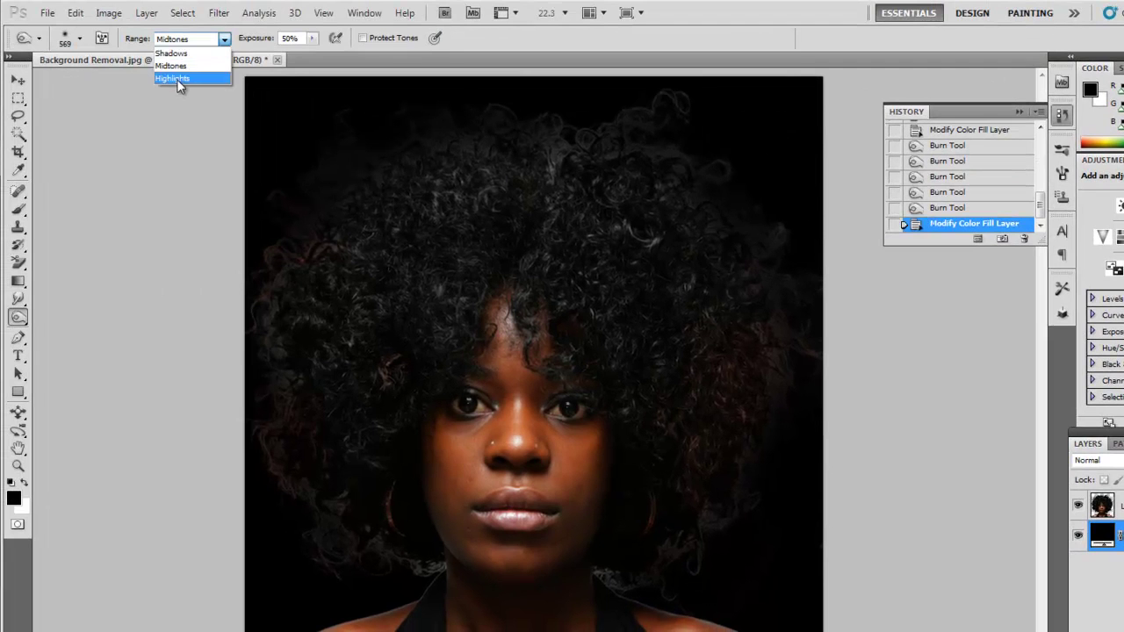
{"action": "left_click", "coordinate": [177, 79]}
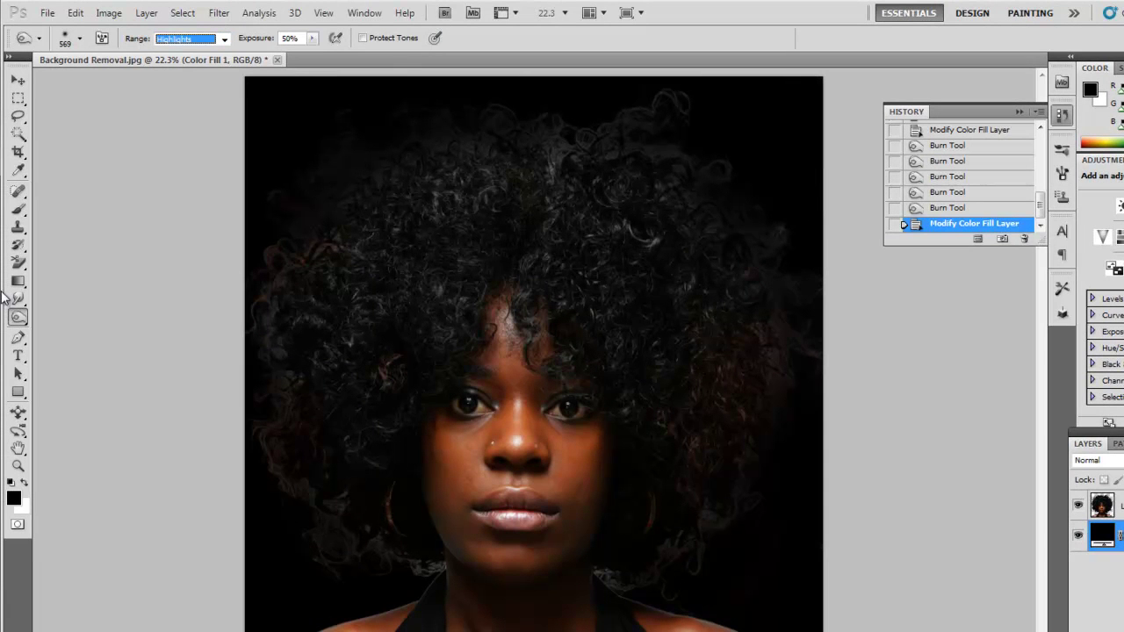
{"action": "left_click", "coordinate": [1101, 505]}
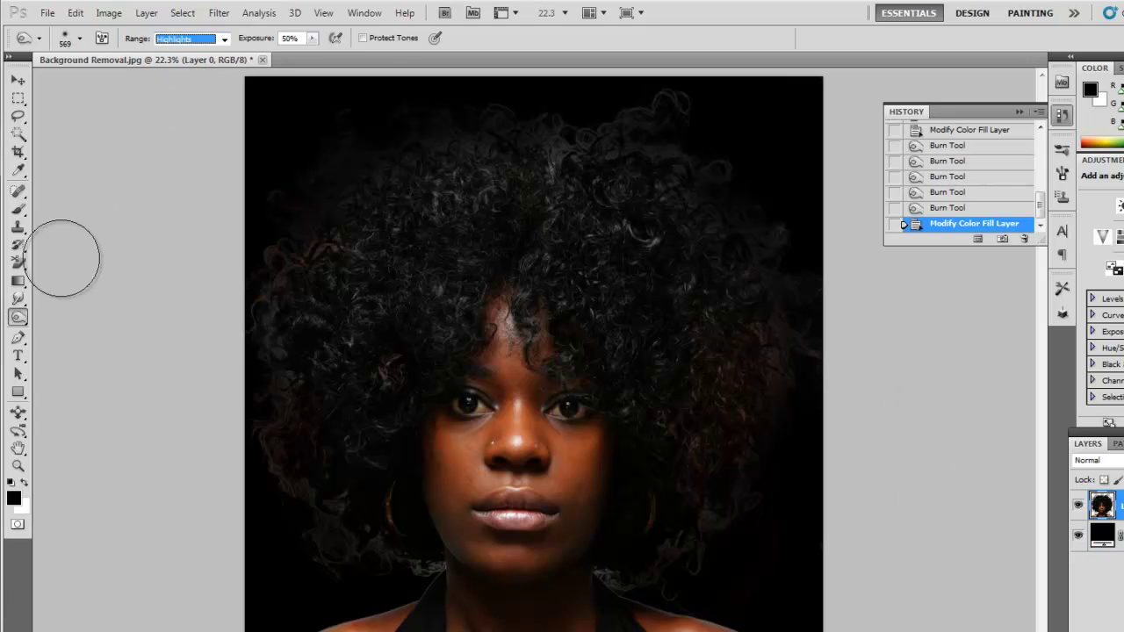
{"action": "mouse_move", "coordinate": [334, 539]}
{"action": "left_mouse_down"}
{"action": "mouse_move", "coordinate": [351, 566]}
{"action": "mouse_move", "coordinate": [419, 557]}
{"action": "left_mouse_up"}
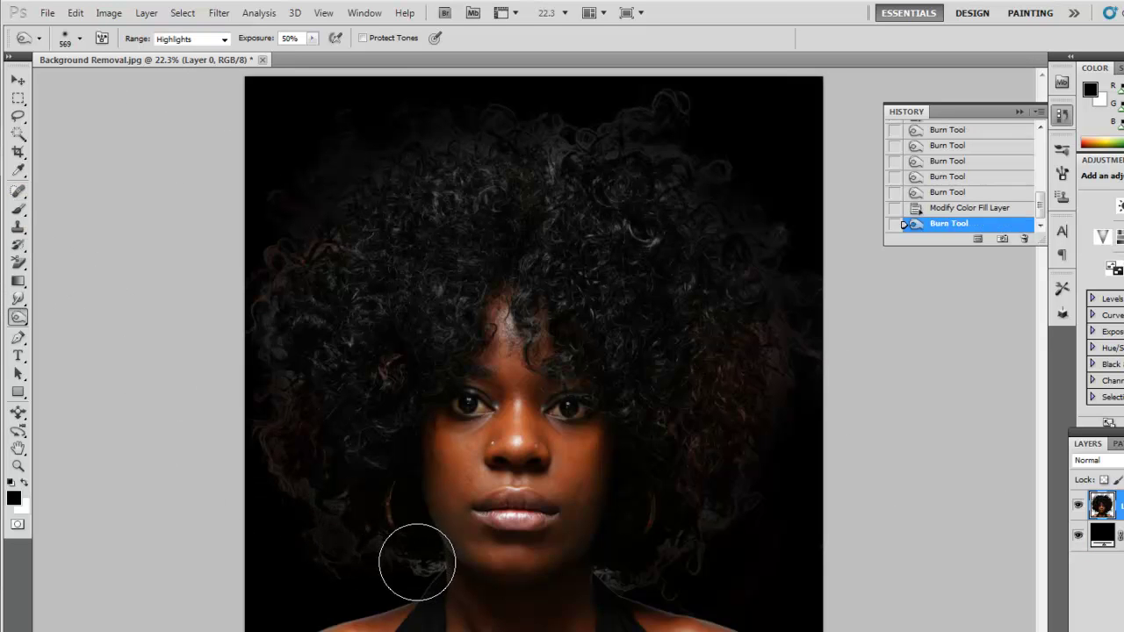
{"action": "left_click_drag", "start_coordinate": [255, 428], "coordinate": [293, 480]}
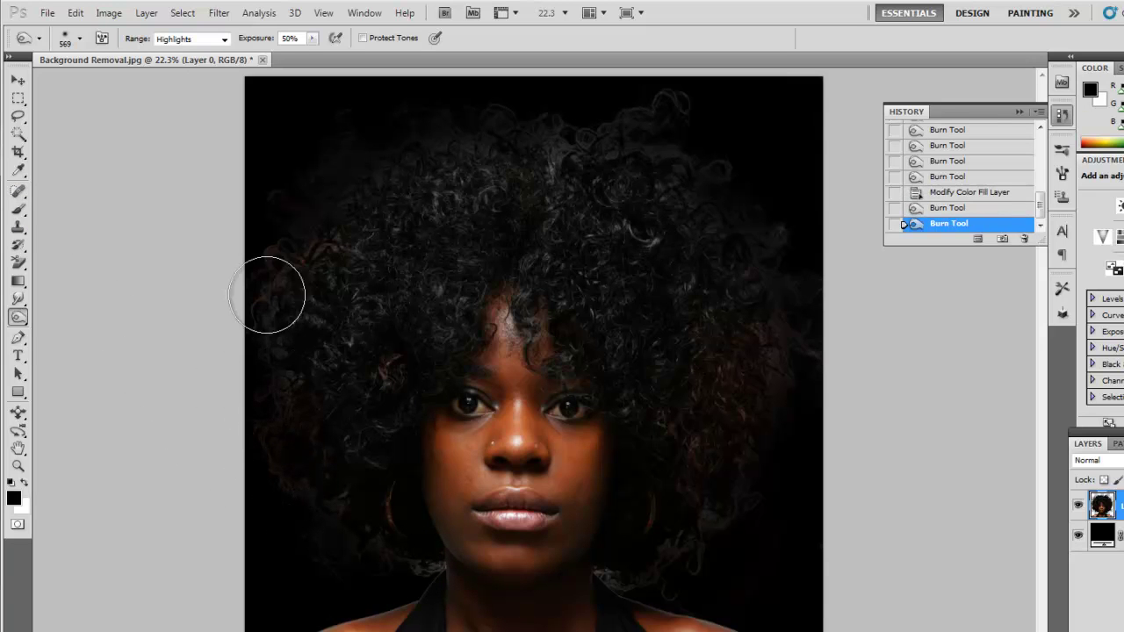
{"action": "mouse_move", "coordinate": [386, 156]}
{"action": "left_mouse_down"}
{"action": "mouse_move", "coordinate": [344, 154]}
{"action": "mouse_move", "coordinate": [348, 136]}
{"action": "mouse_move", "coordinate": [309, 184]}
{"action": "left_mouse_up"}
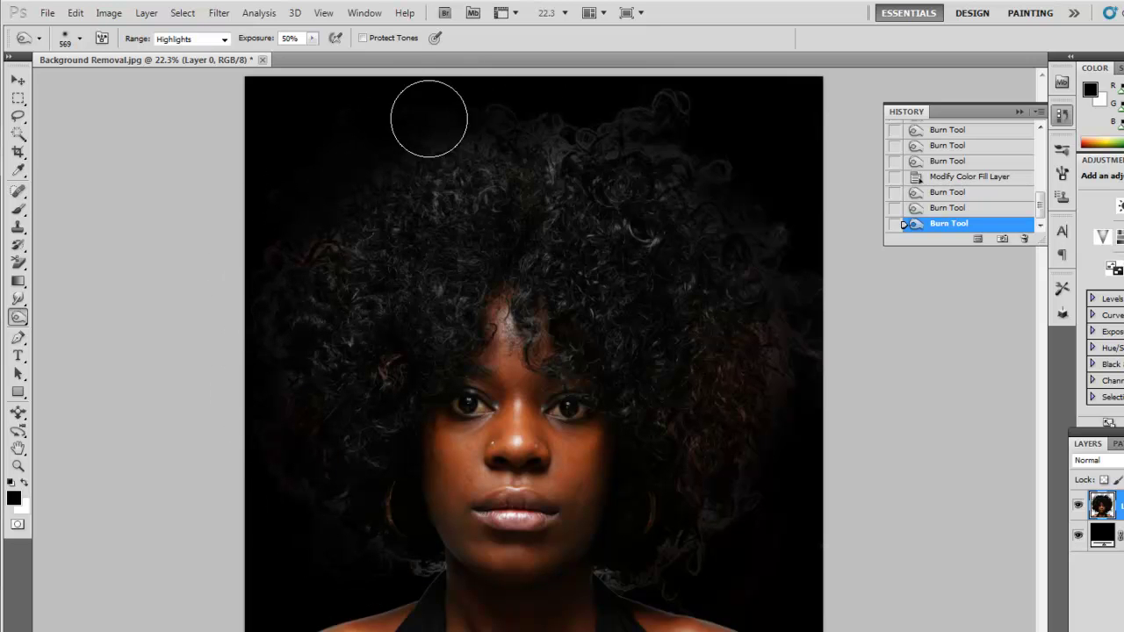
{"action": "left_click_drag", "start_coordinate": [693, 114], "coordinate": [608, 120]}
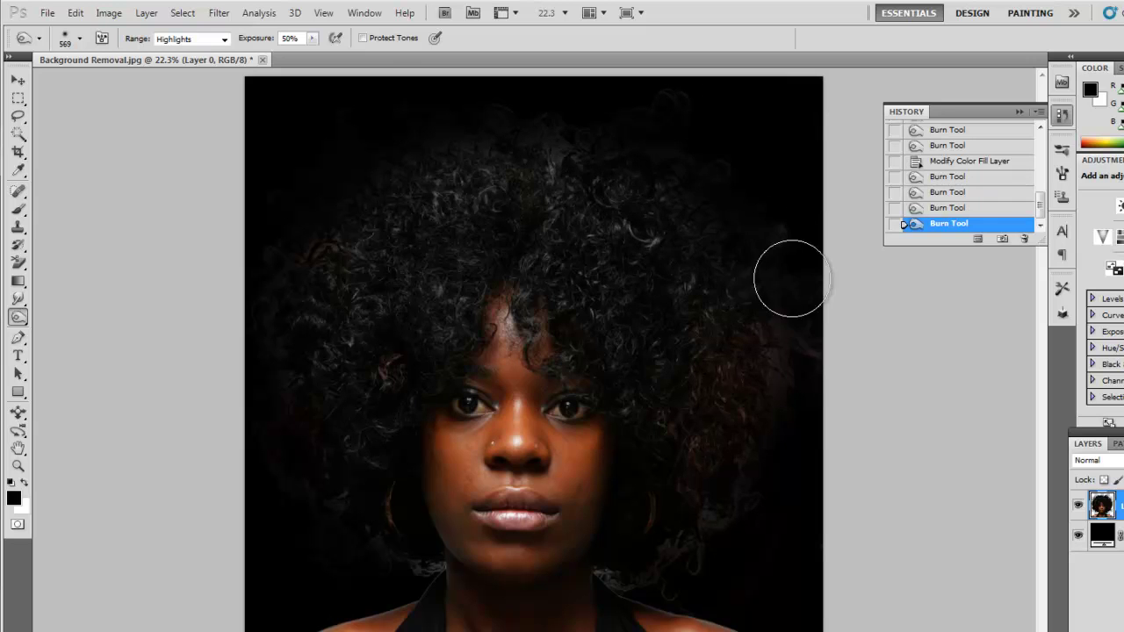
{"action": "left_click_drag", "start_coordinate": [793, 307], "coordinate": [789, 400]}
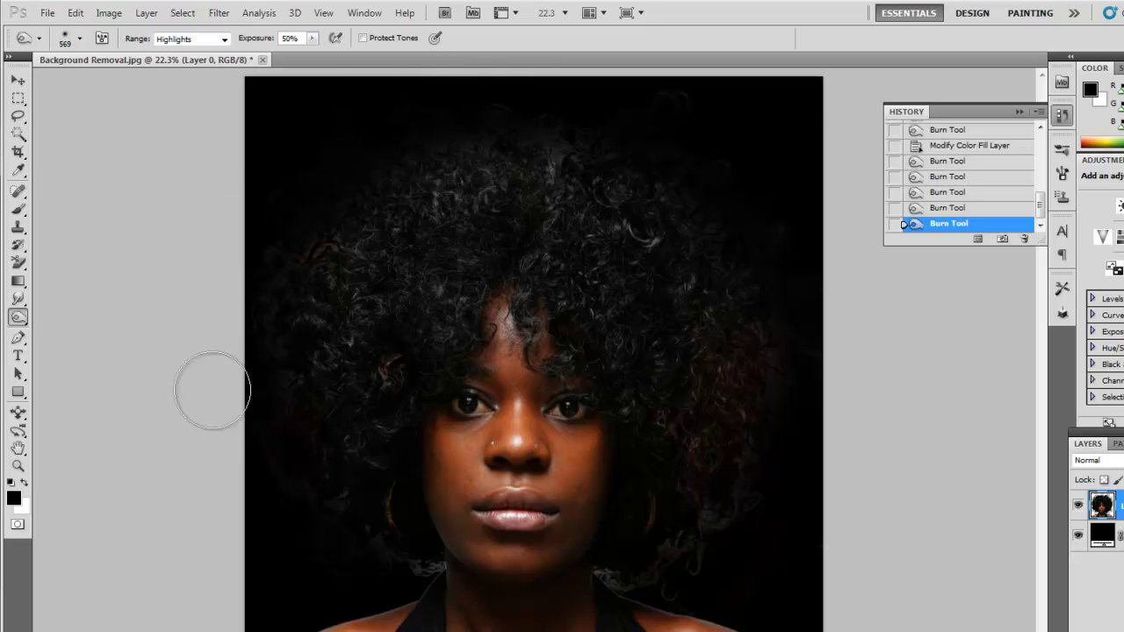
{"action": "left_click_drag", "start_coordinate": [368, 565], "coordinate": [413, 556]}
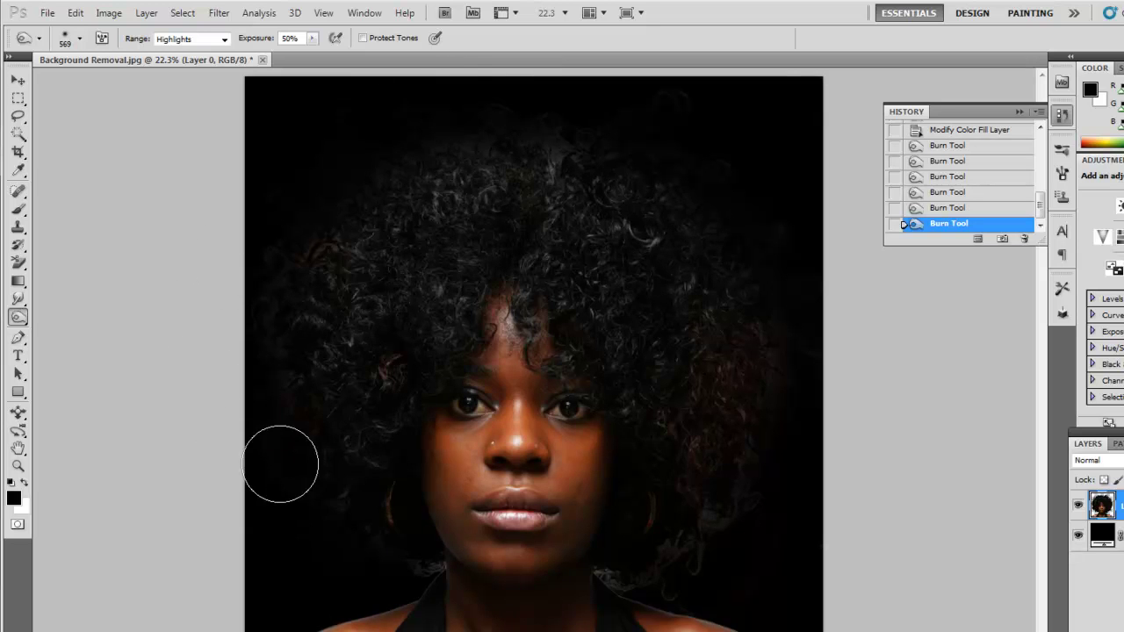
{"action": "mouse_move", "coordinate": [714, 567]}
{"action": "left_mouse_down"}
{"action": "mouse_move", "coordinate": [737, 499]}
{"action": "mouse_move", "coordinate": [726, 495]}
{"action": "mouse_move", "coordinate": [772, 457]}
{"action": "left_mouse_up"}
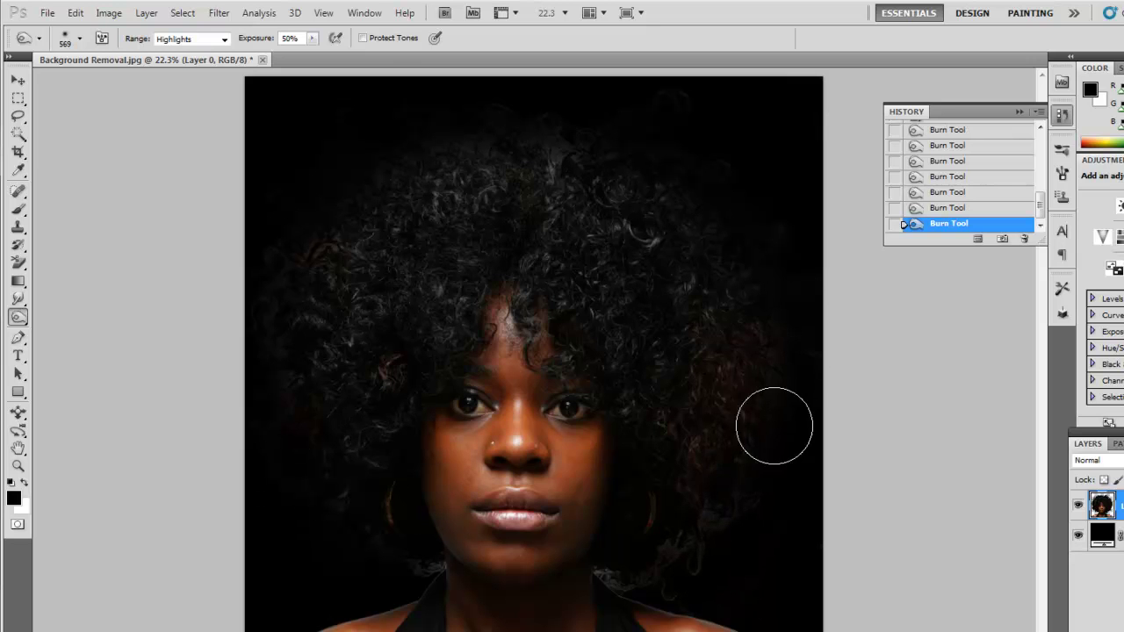